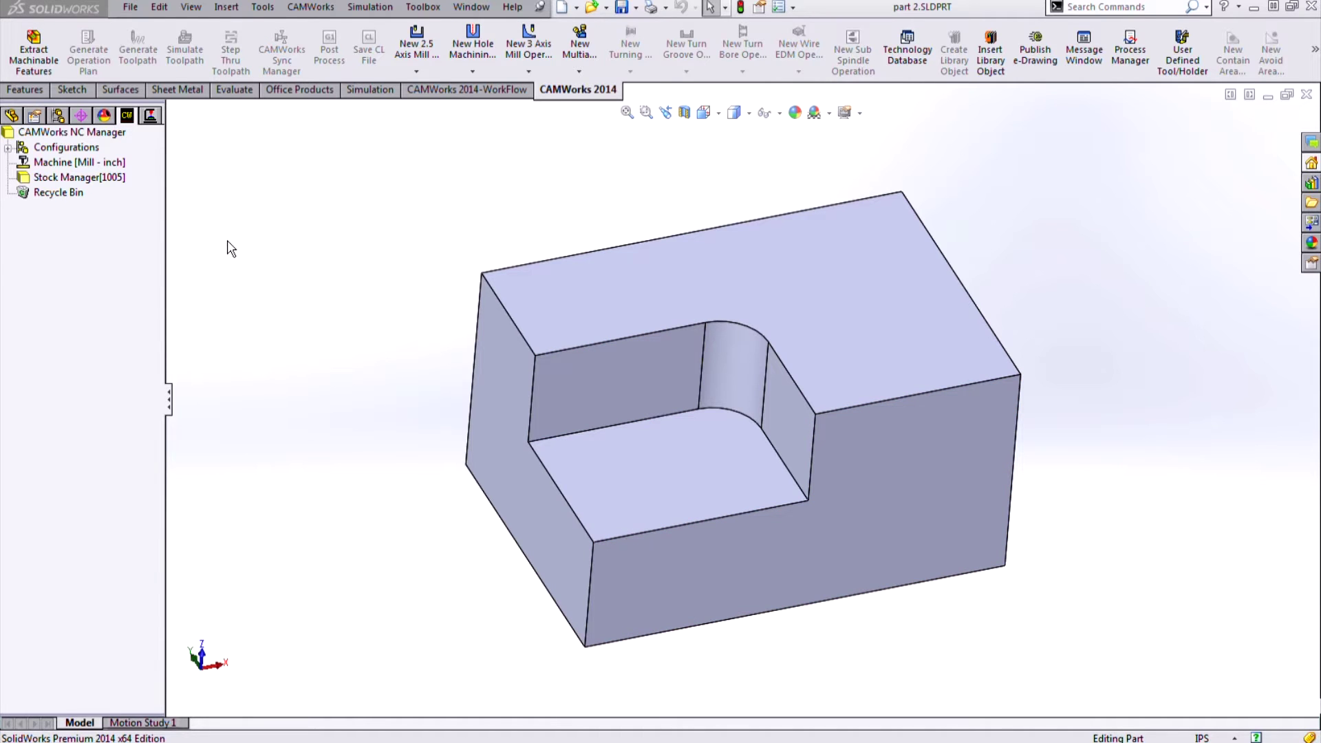
Keep the Mill - inch machine and create Mill Part Setup2 from the part's top face
double_click(99, 165)
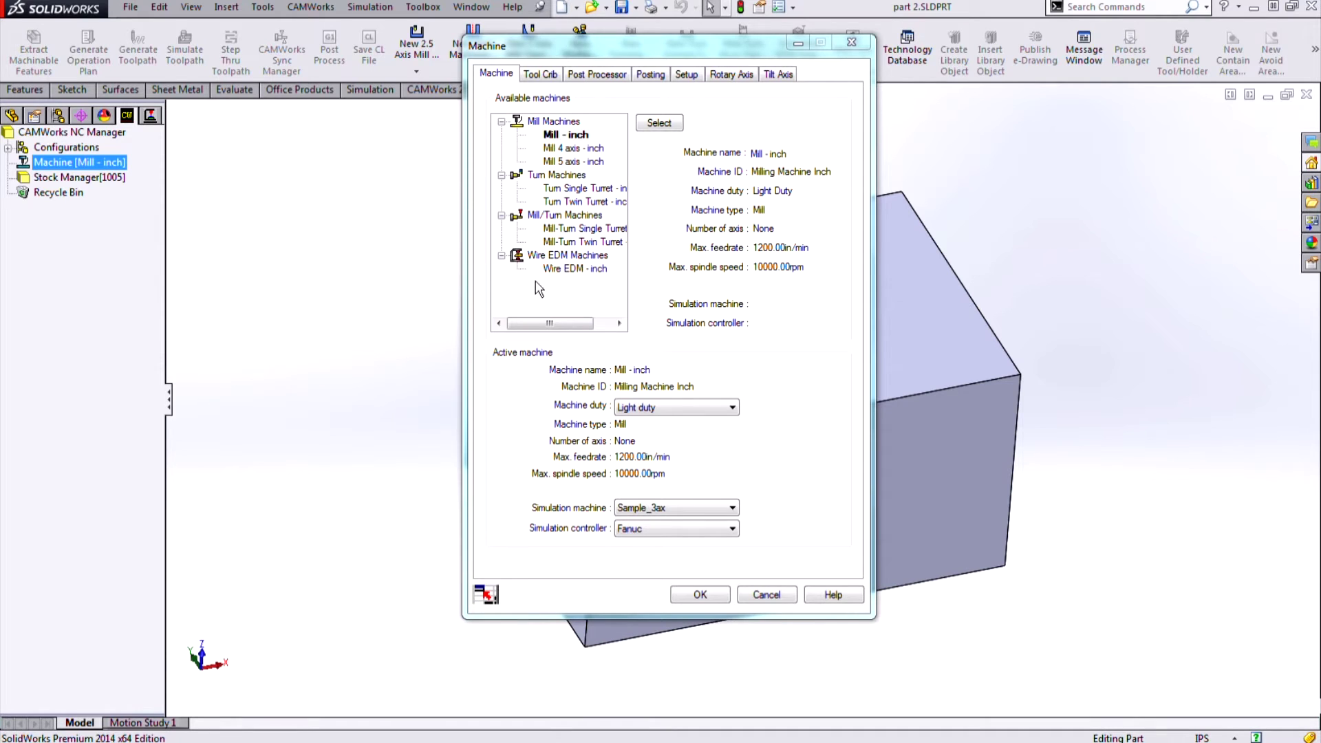
left_click(700, 594)
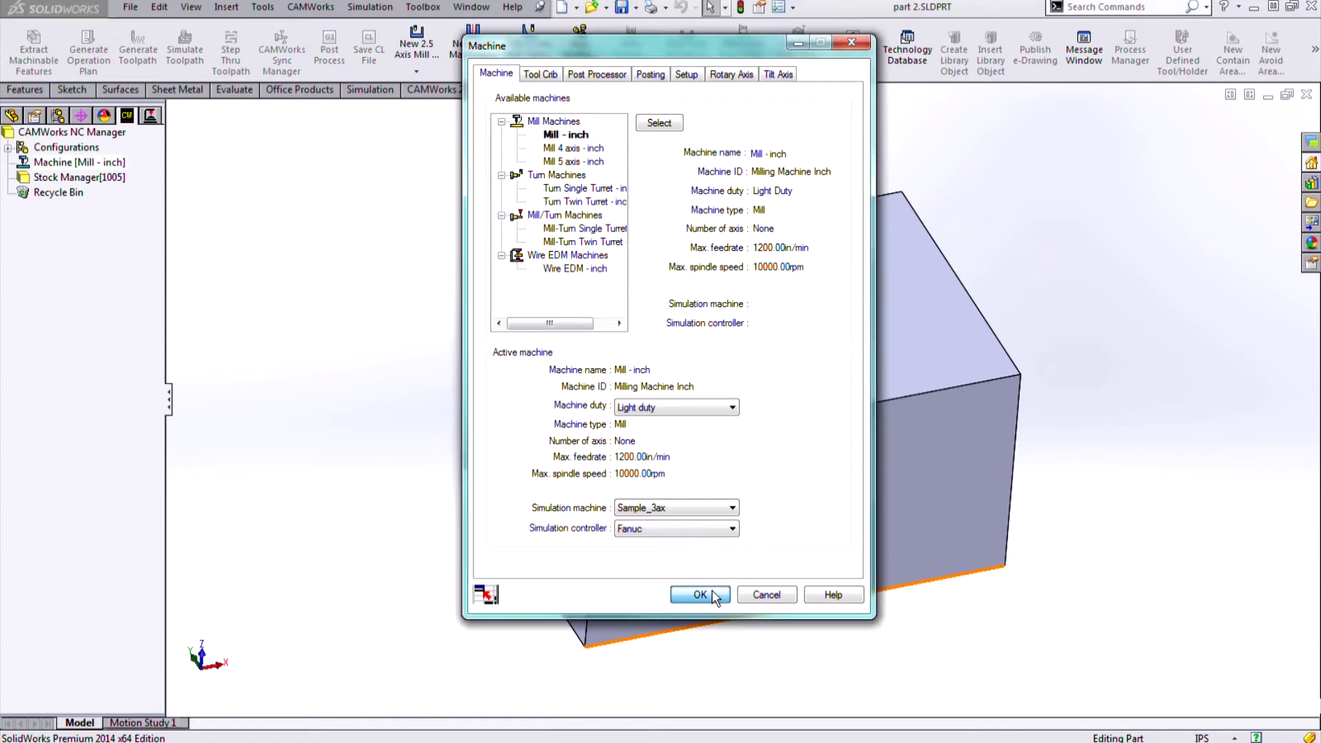
right_click(62, 180)
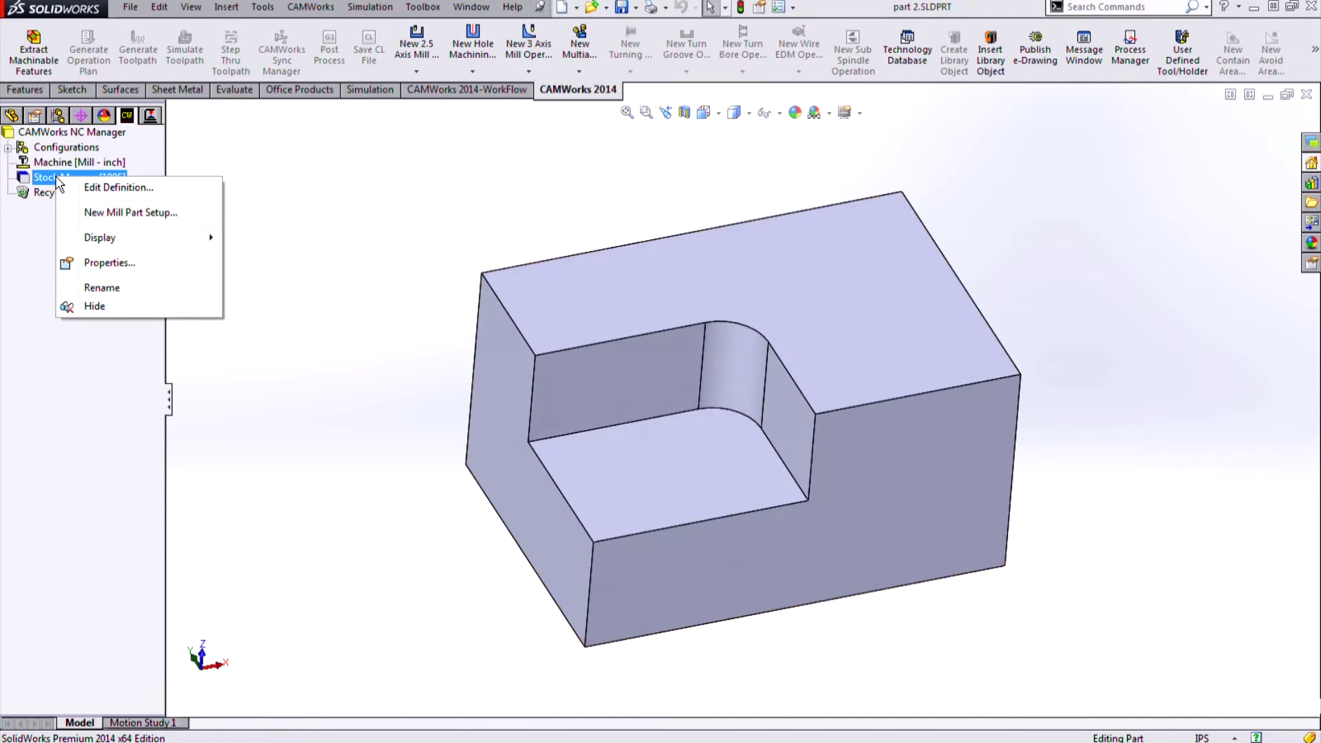
left_click(114, 215)
left_click(585, 311)
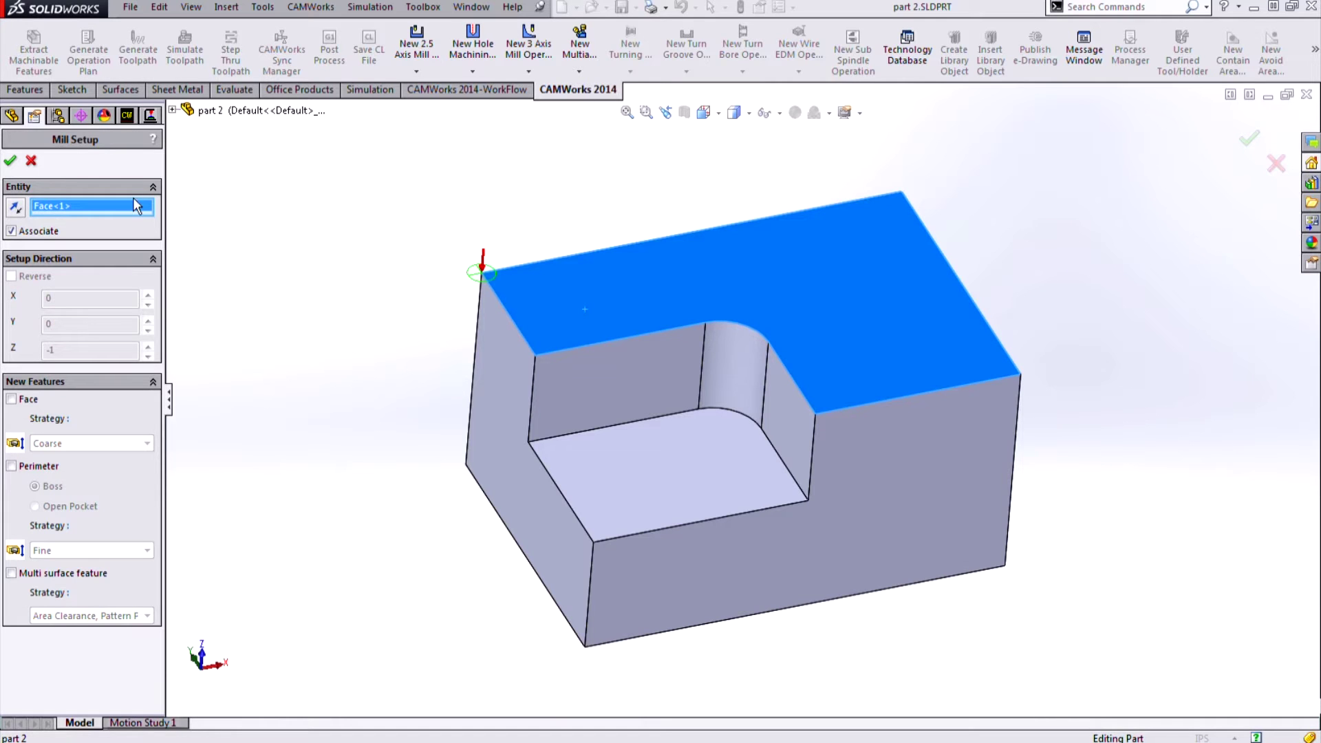
left_click(10, 160)
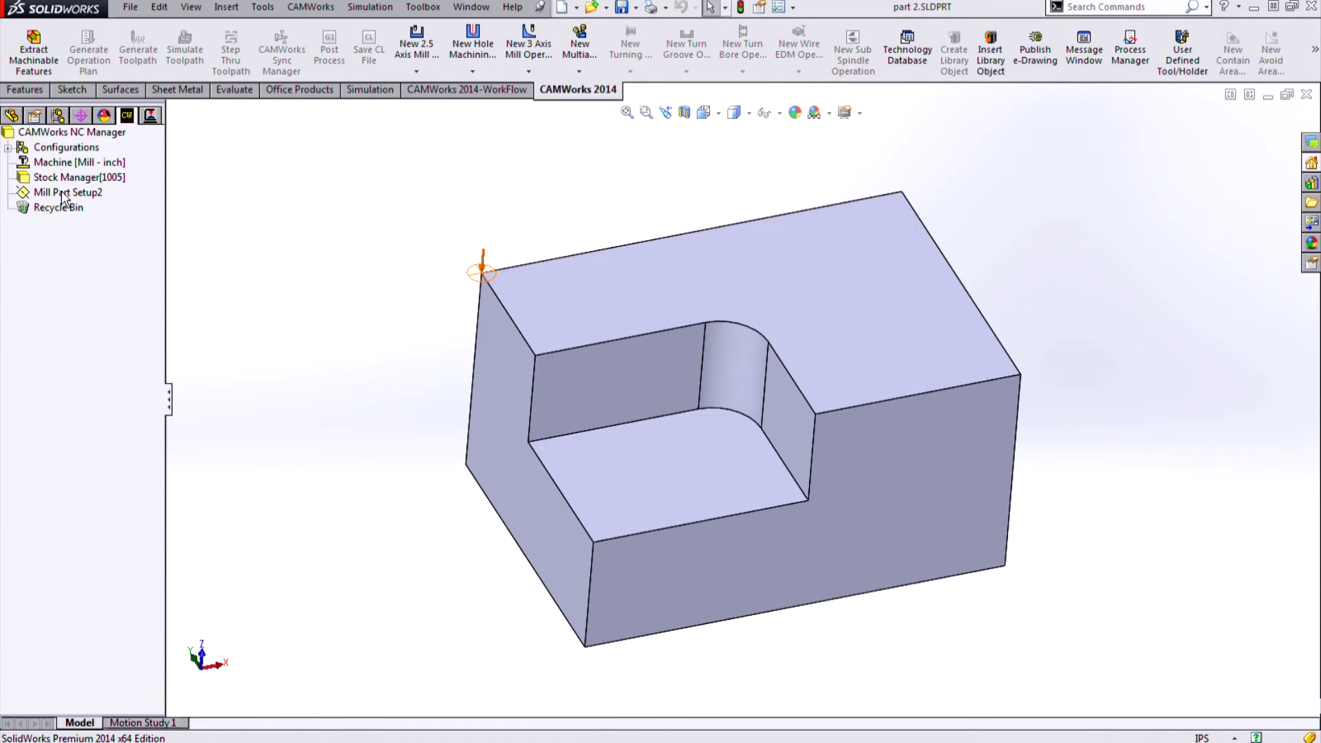
right_click(61, 192)
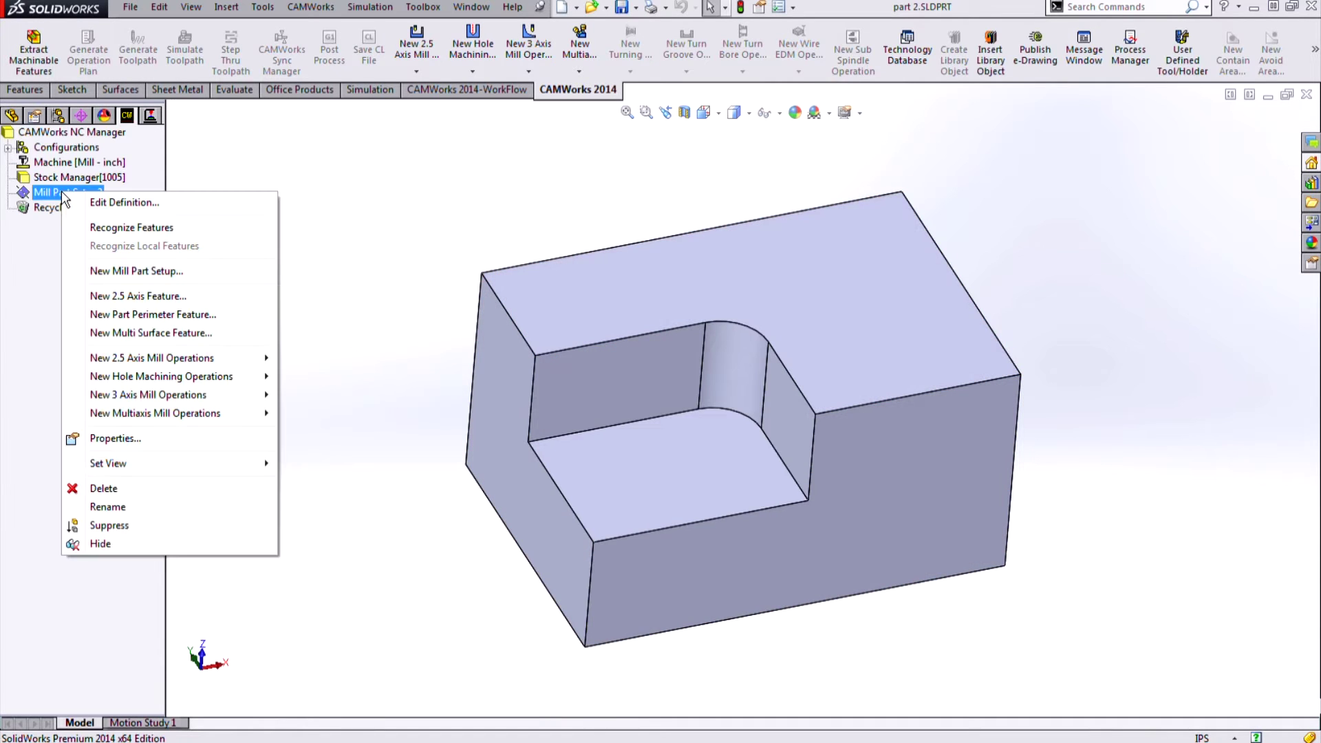
Define a Slot feature in Mill Part Setup2 from the pocket floor face, with Rough Finish strategy
left_click(128, 297)
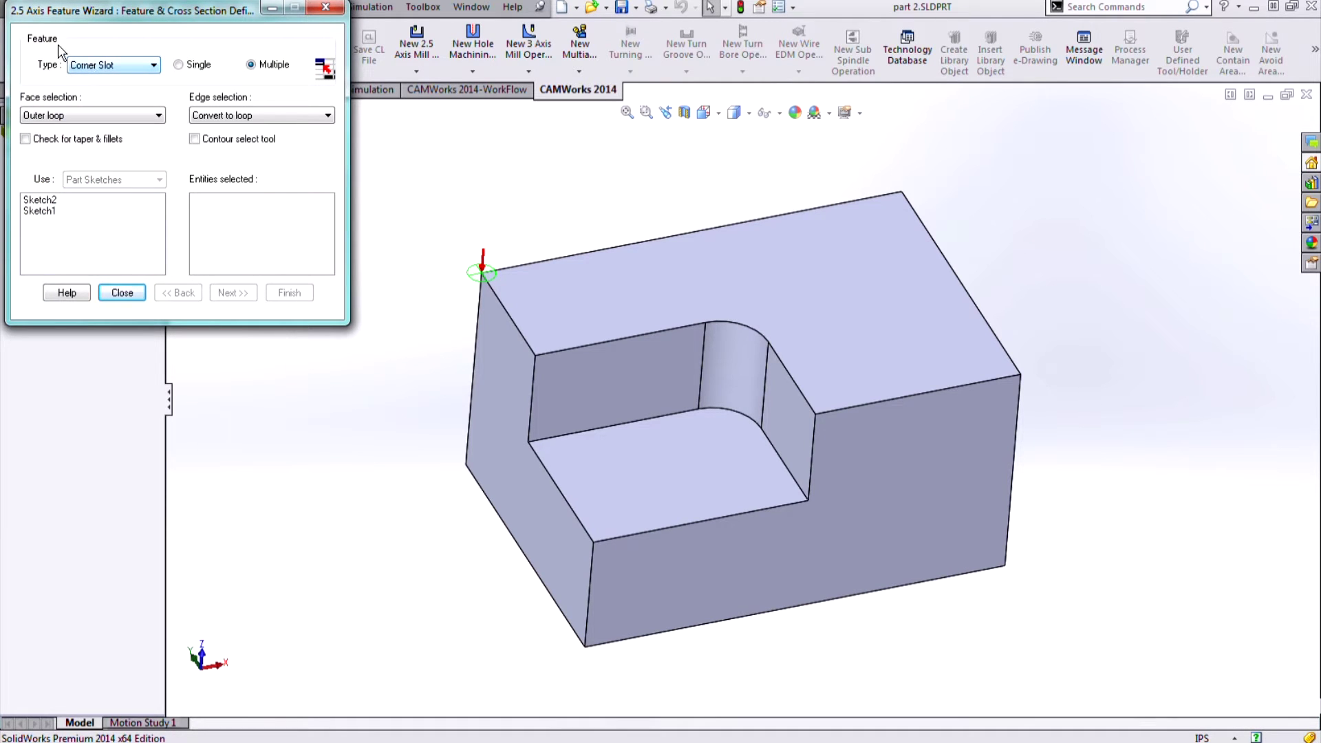
left_click(122, 65)
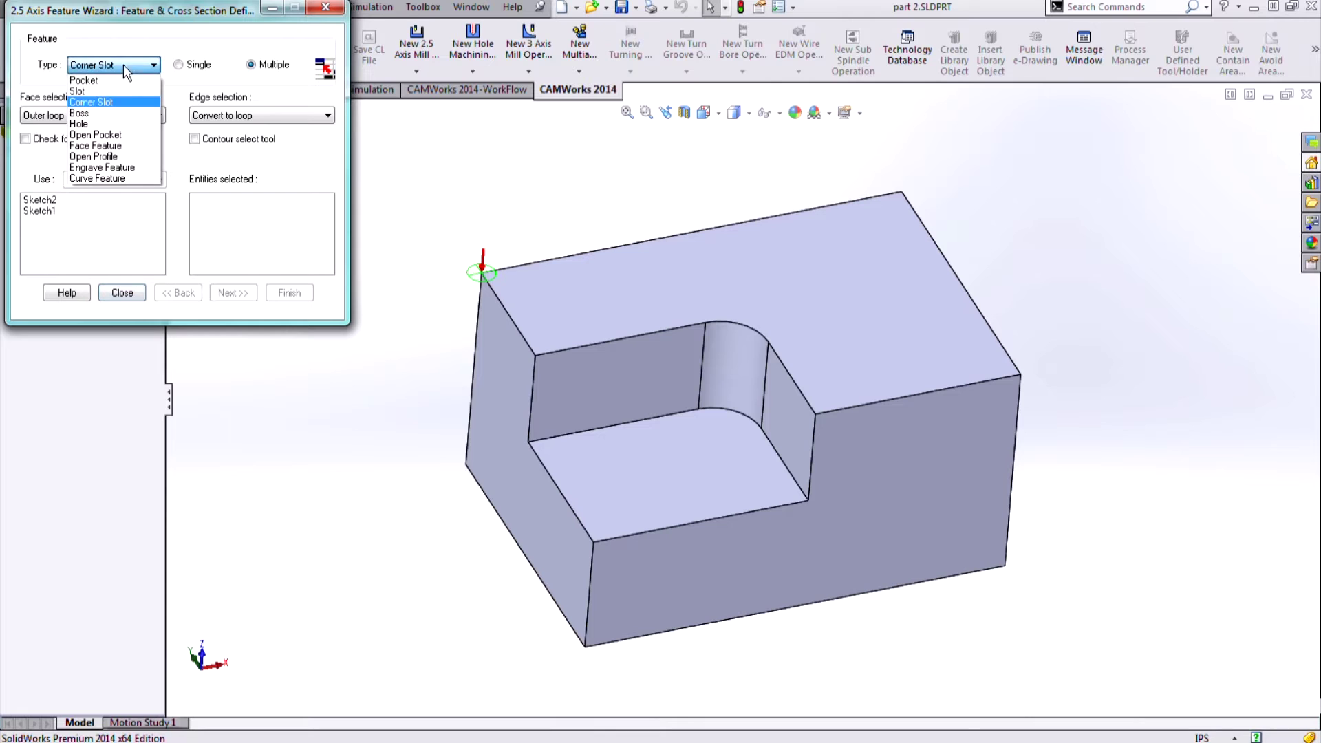
left_click(89, 92)
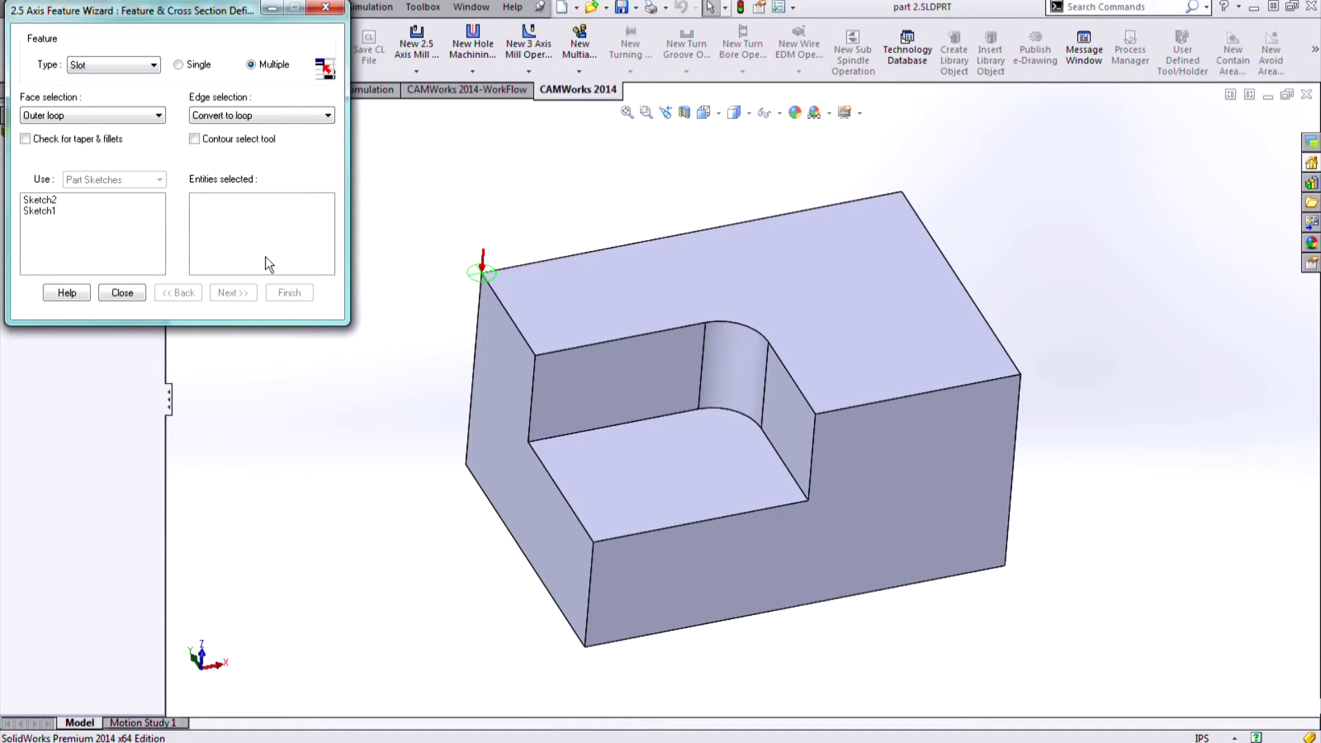
left_click(618, 472)
left_click(227, 290)
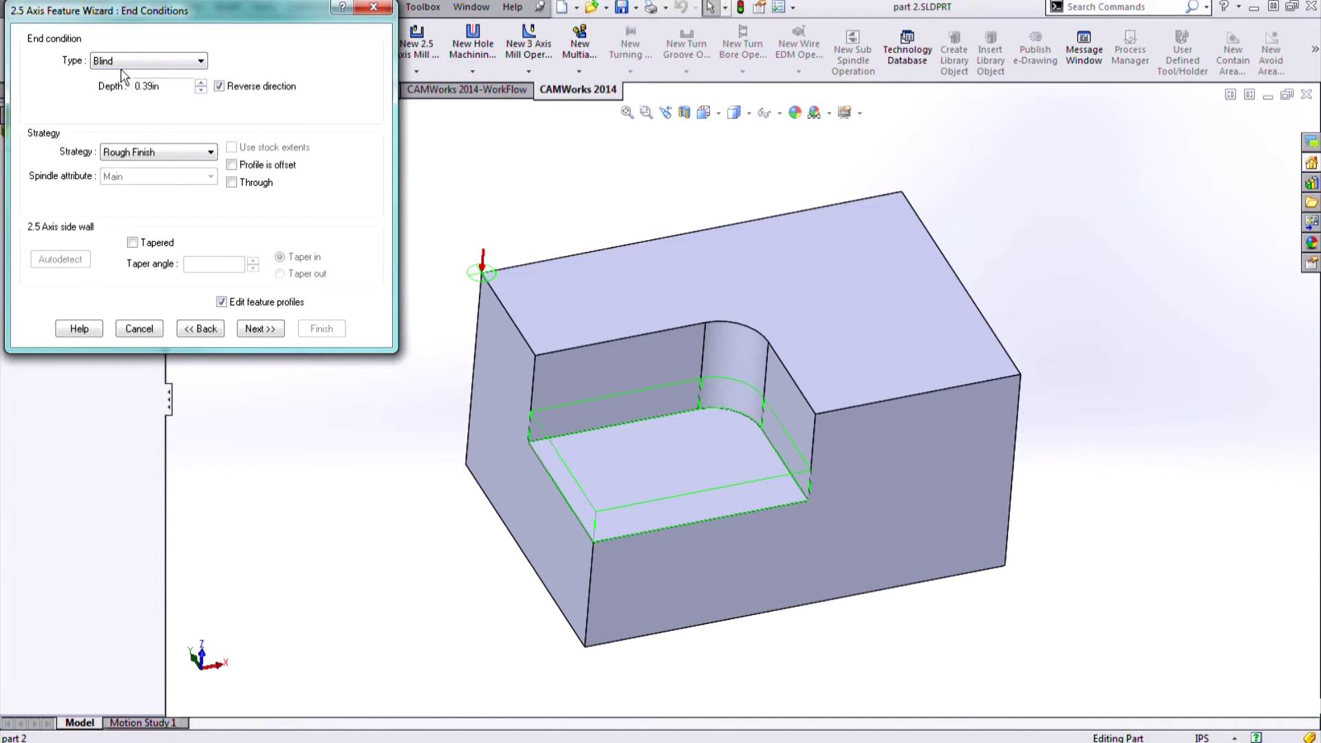
Set the slot's end condition to Upto Face at the part's top face
left_click(623, 296)
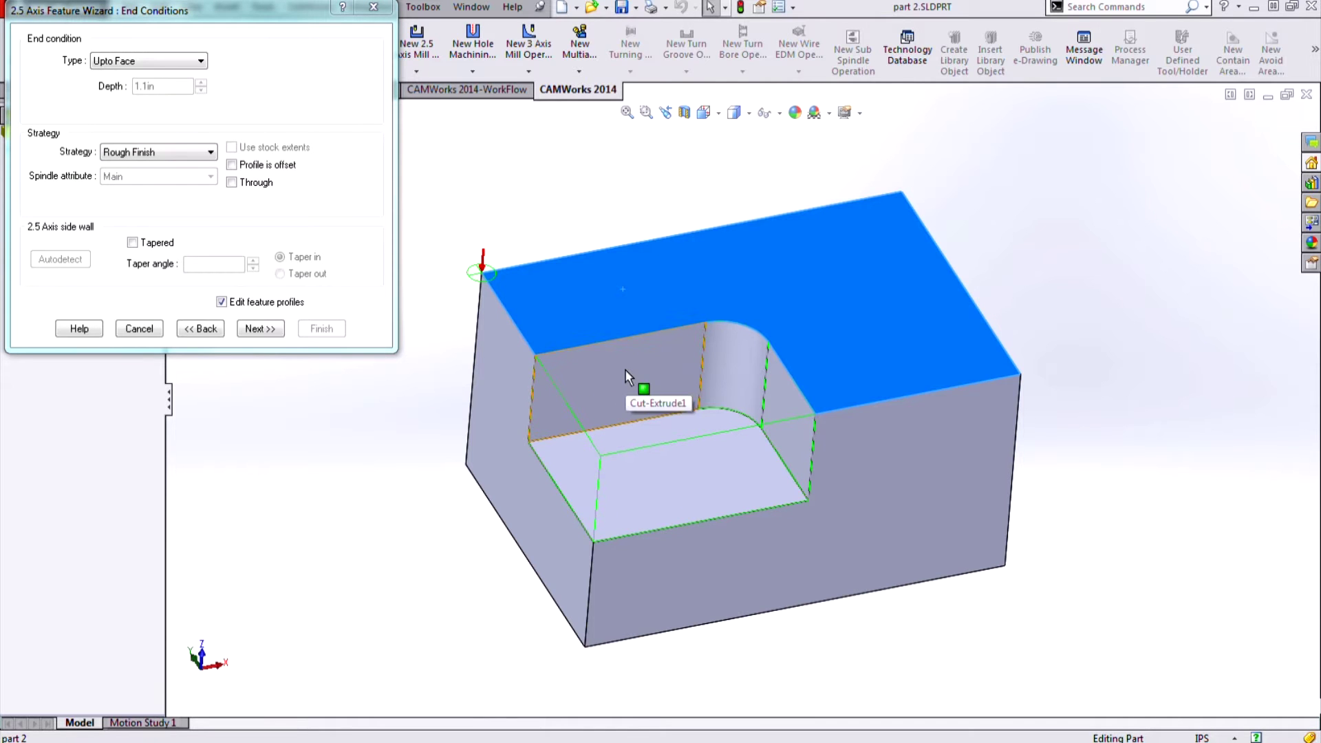
left_click(262, 330)
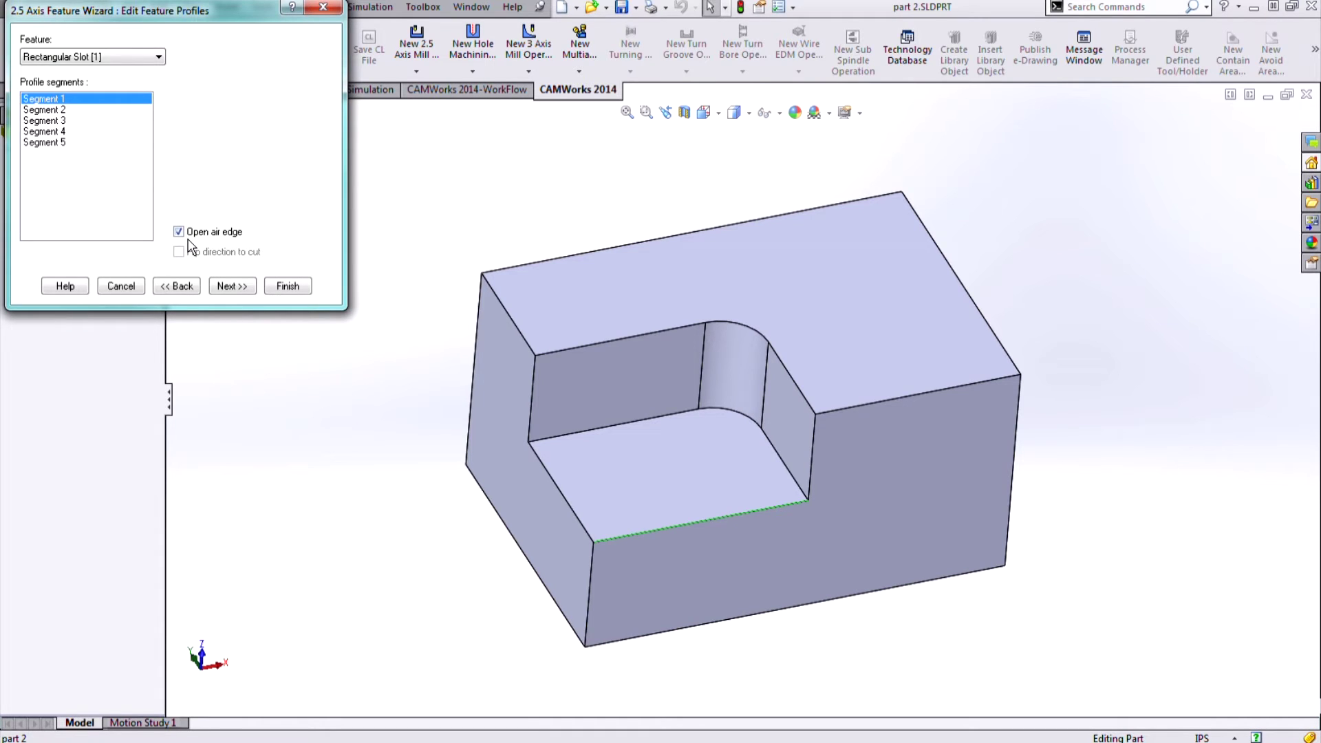
Mark Segments 2–5 of Rectangular Slot [1] as open air edges and finish the feature
left_click(48, 111)
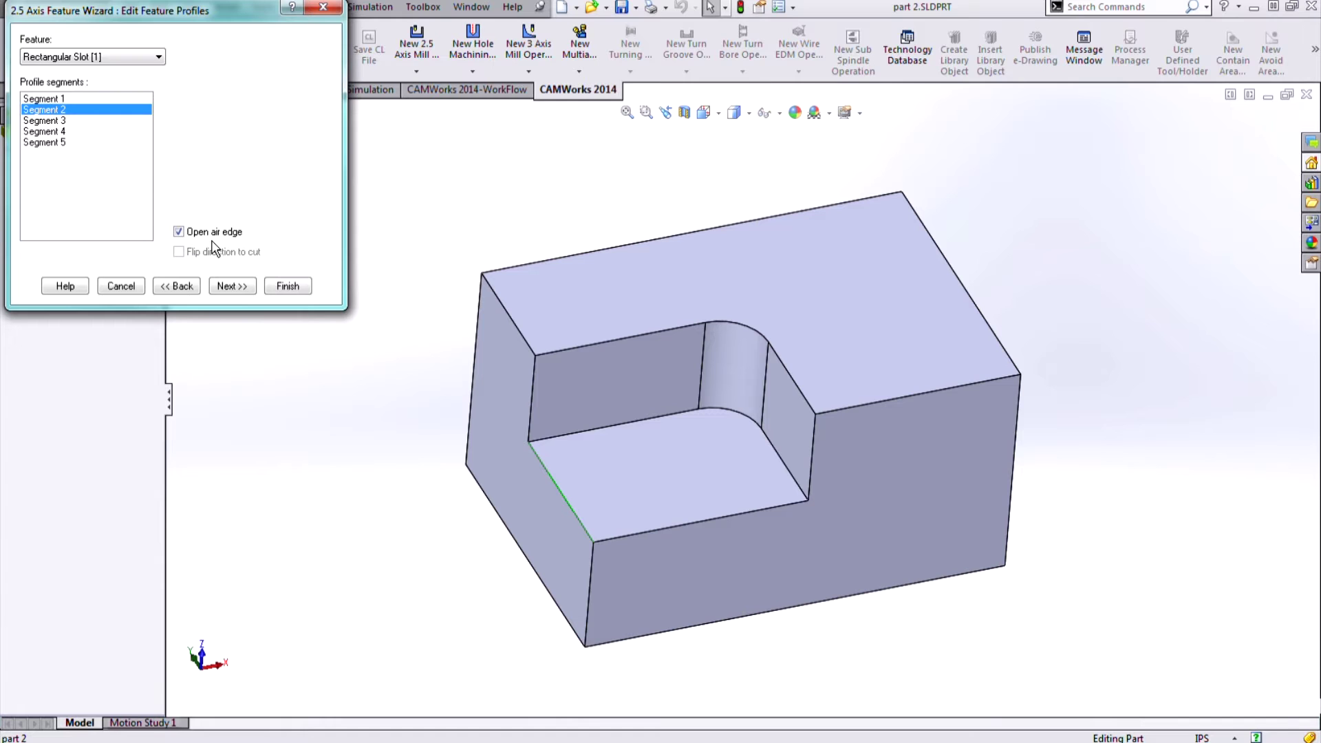
left_click(58, 121)
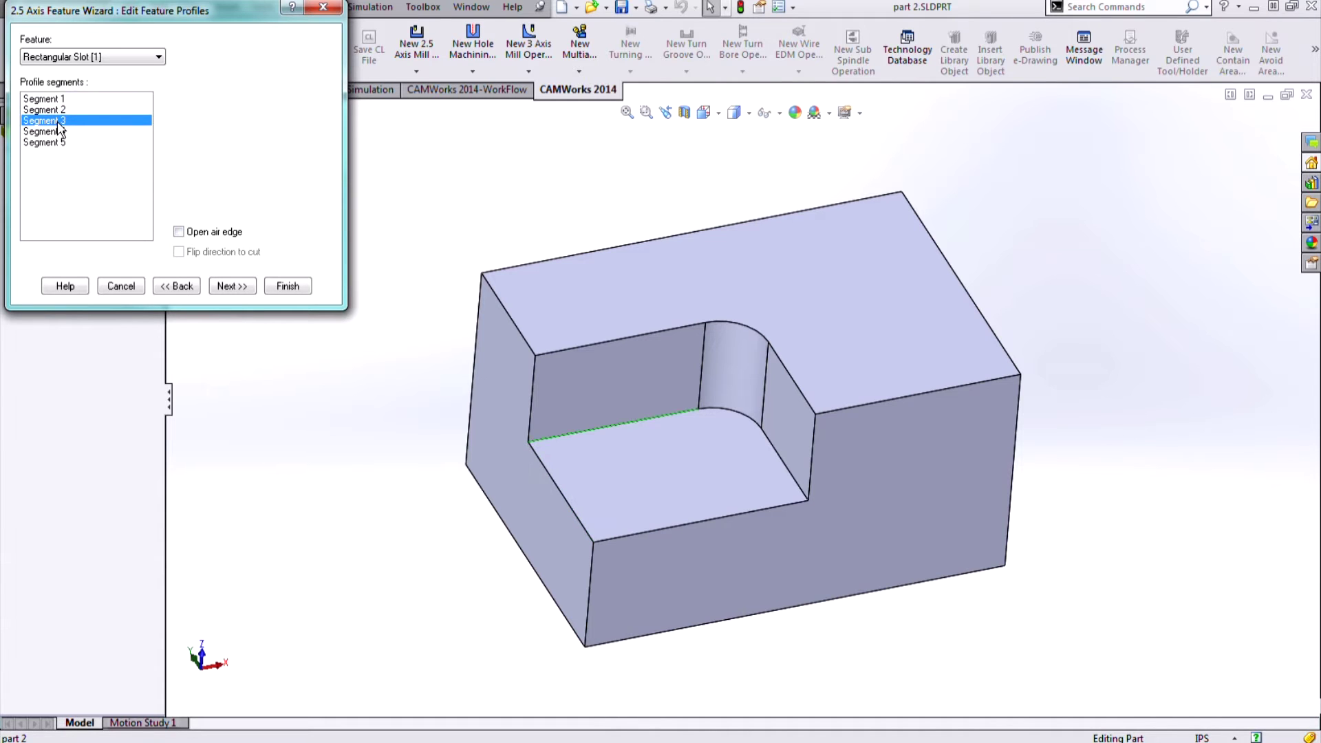
left_click(57, 131)
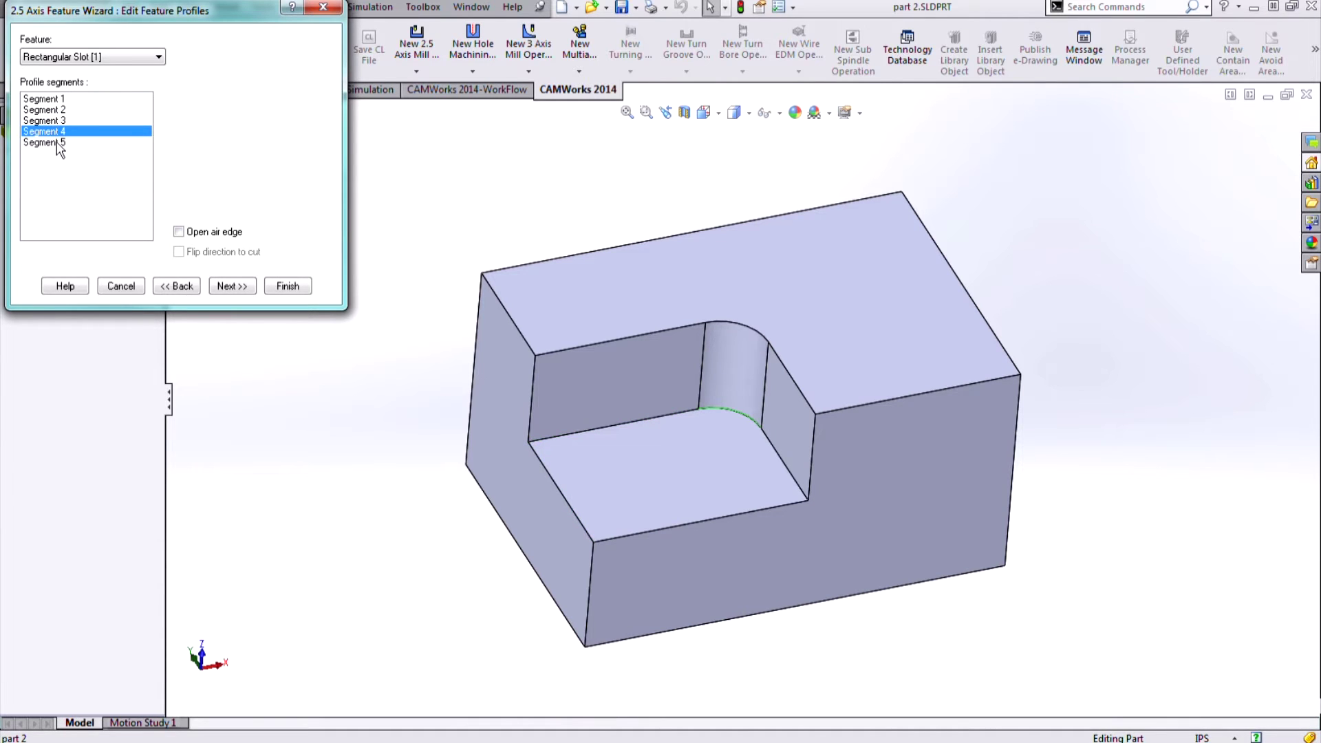
left_click(58, 144)
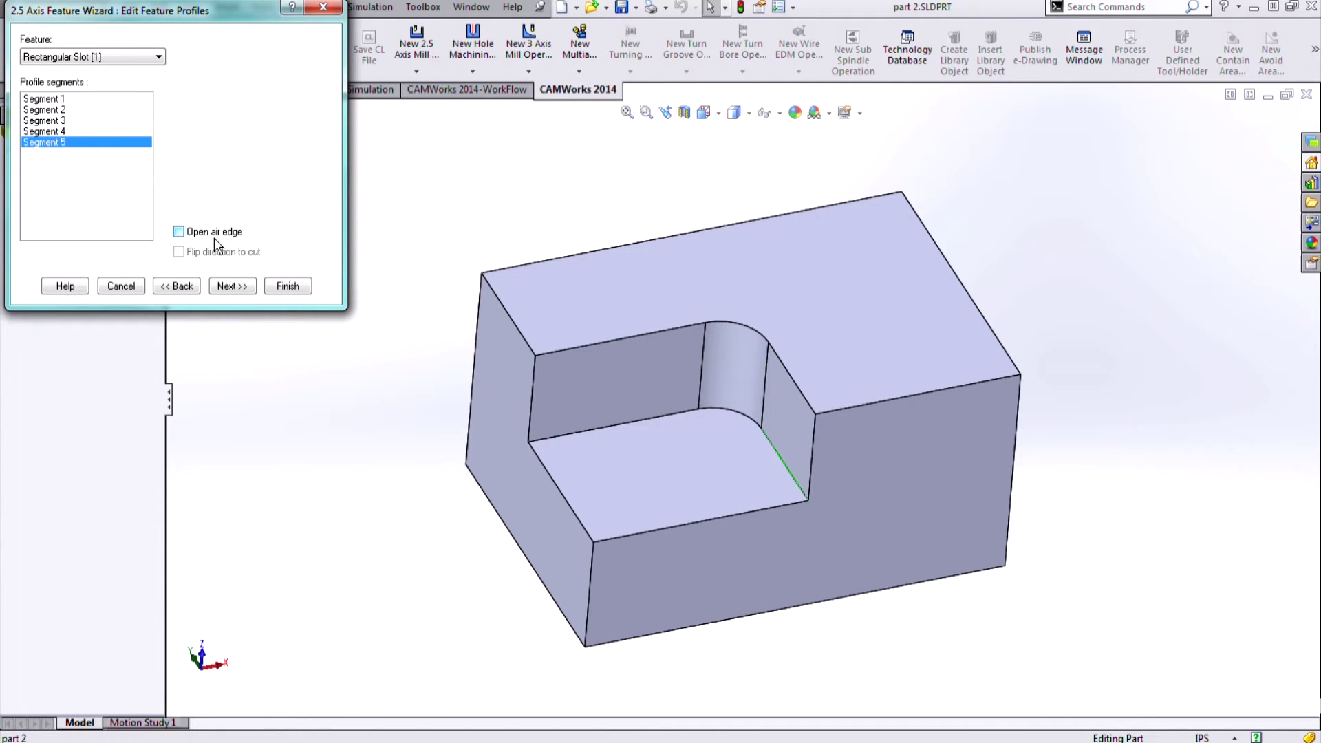
left_click(283, 288)
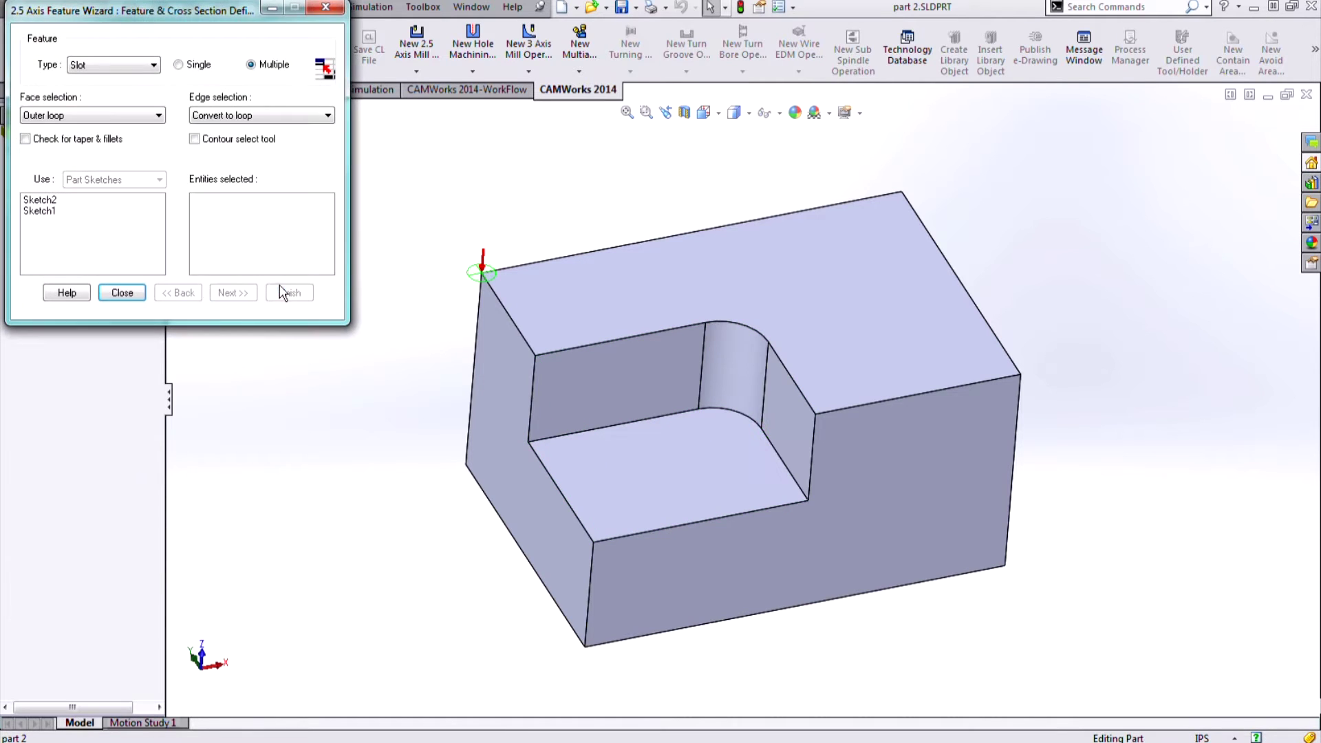
Generate the operation plan for Rectangular Slot1 and the toolpaths for Mill Part Setup2
left_click(114, 293)
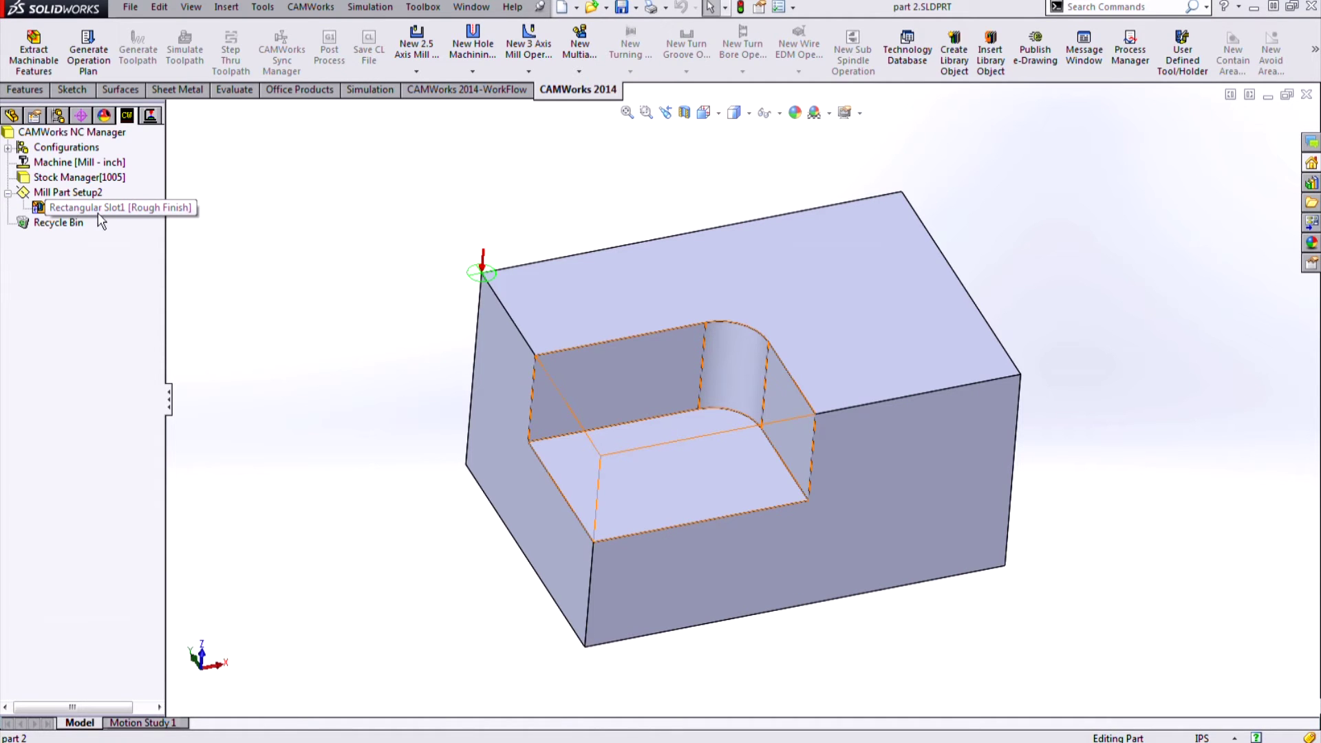
left_click(101, 208)
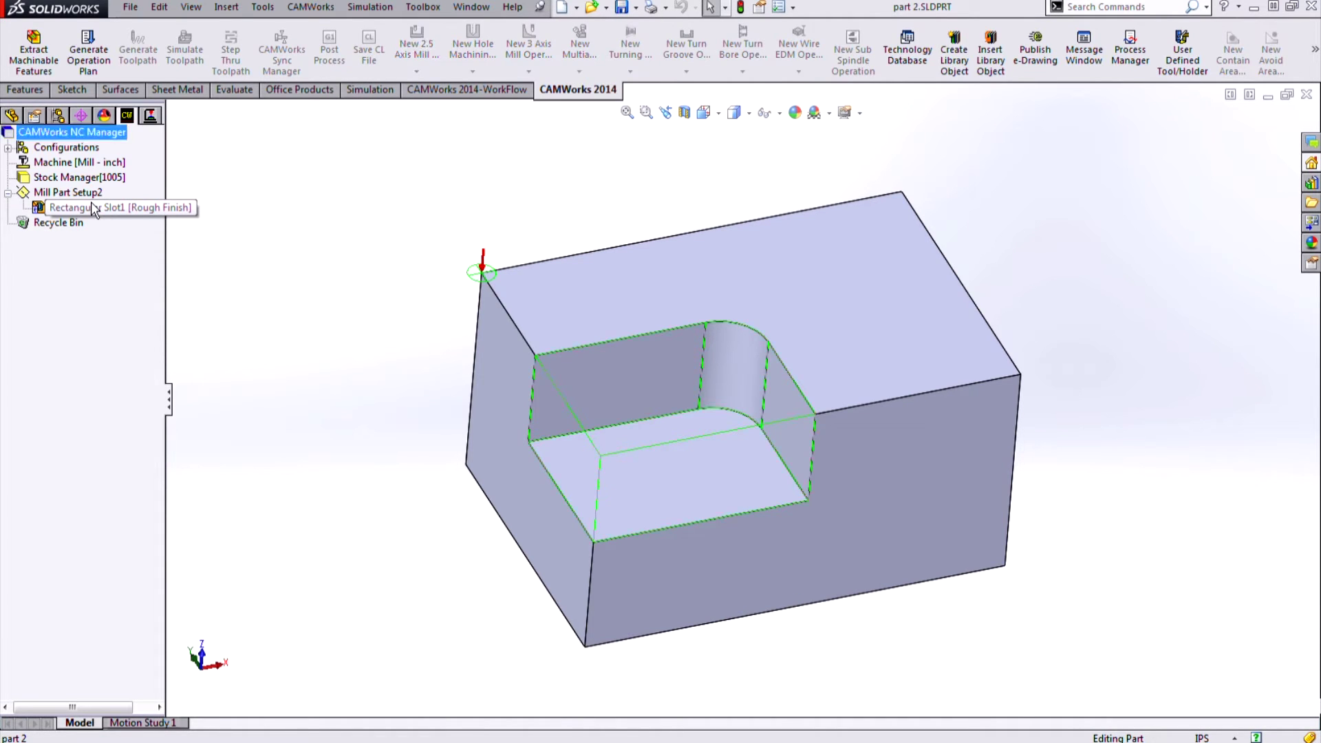
left_click(104, 175)
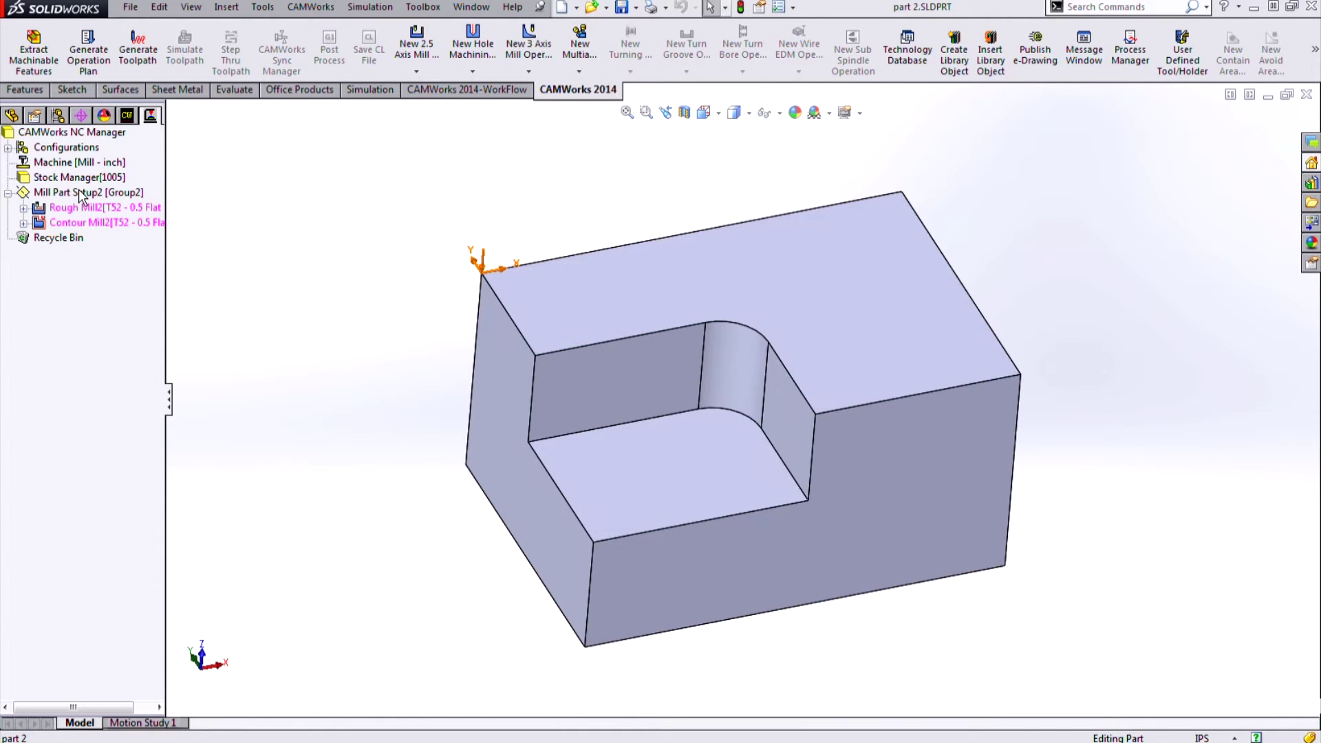
left_click(81, 193)
left_click(92, 164)
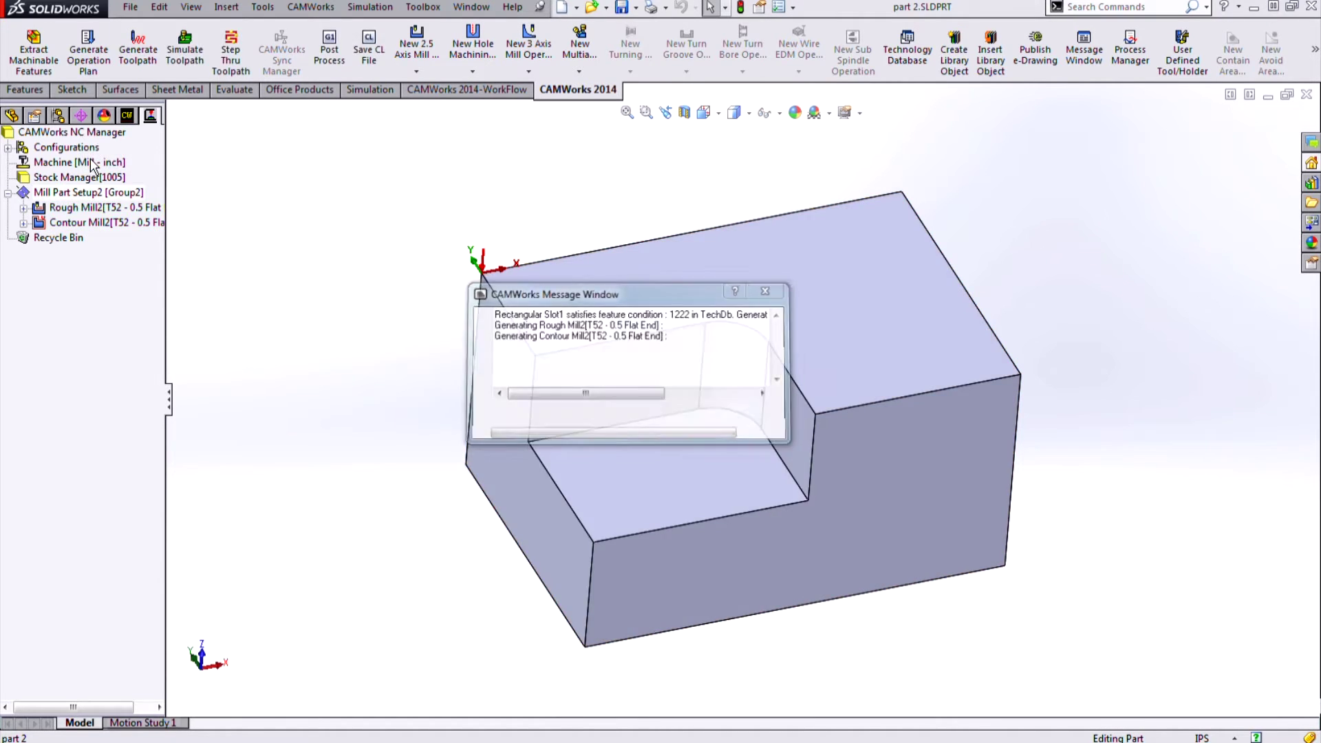
Inspect the Rough Mill2 toolpath on the part and open its operation parameters
left_click(84, 207)
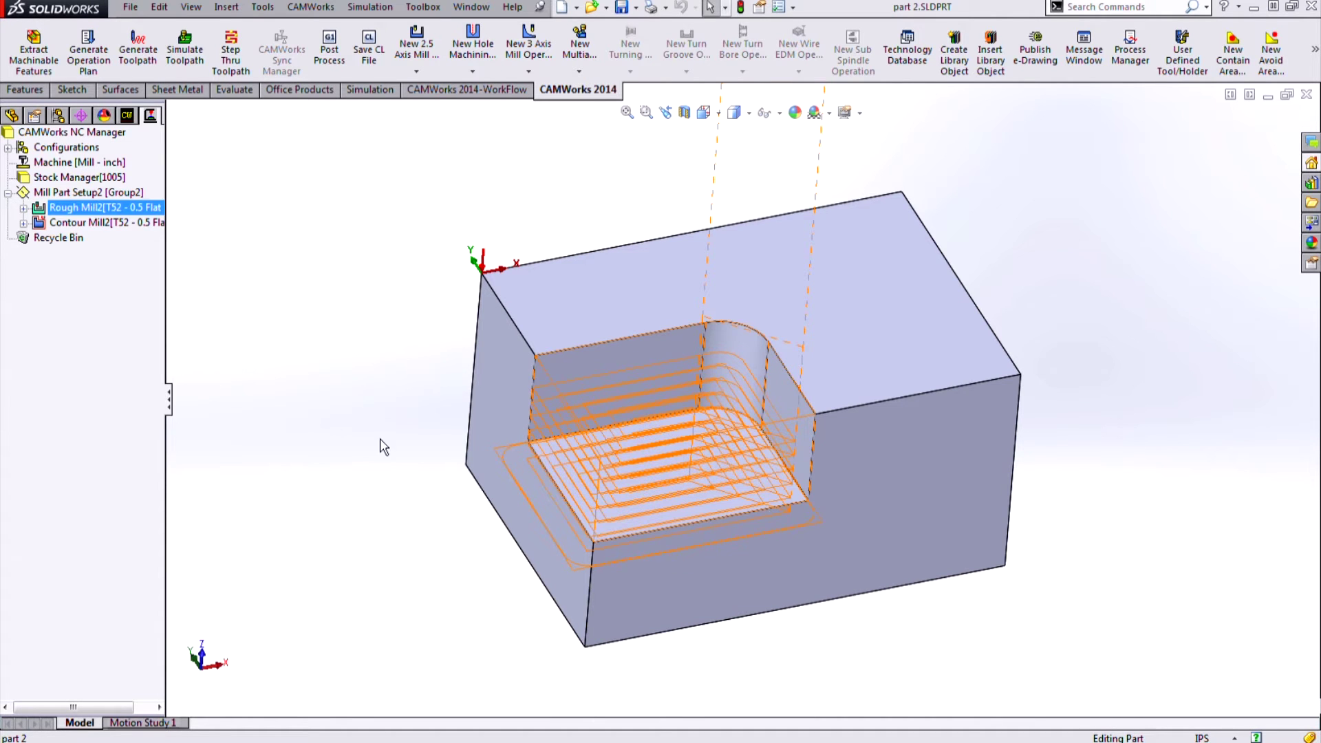
left_click(414, 430)
middle_click_drag(414, 430, 403, 478)
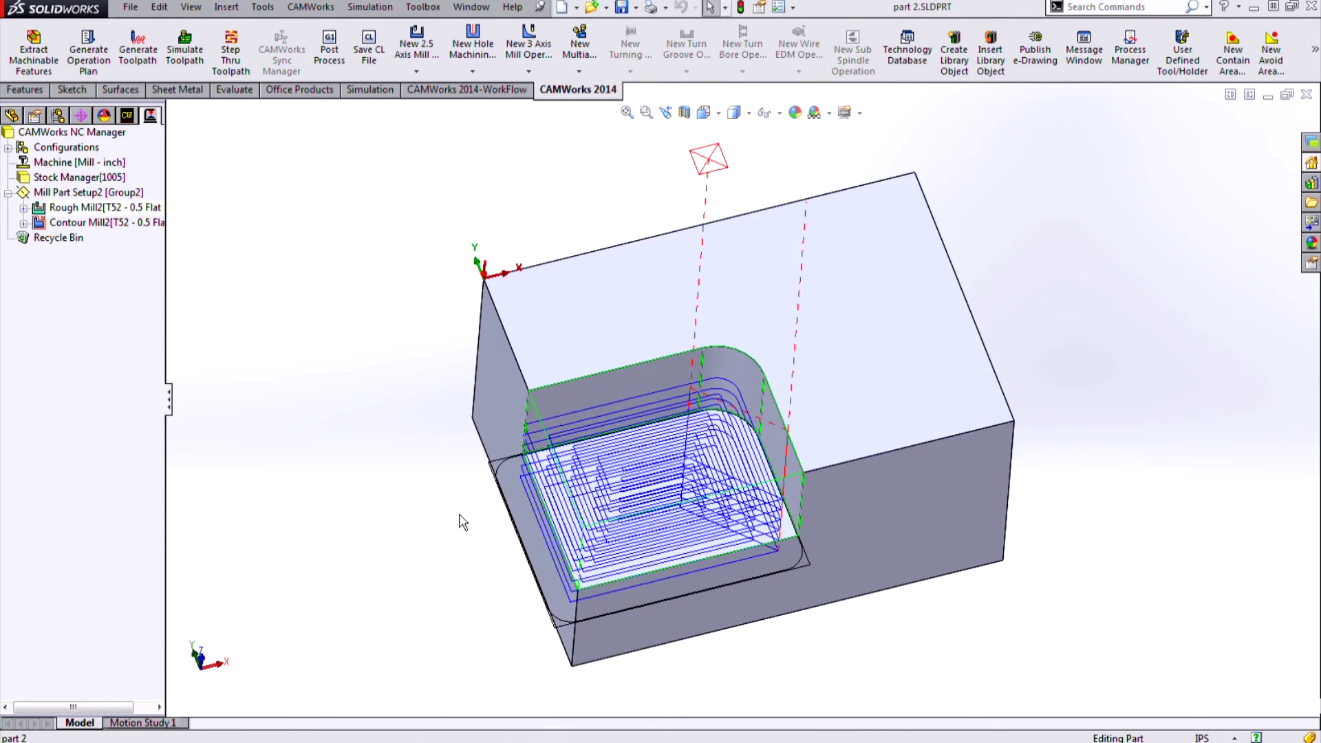
scroll(678, 548, "down", 2)
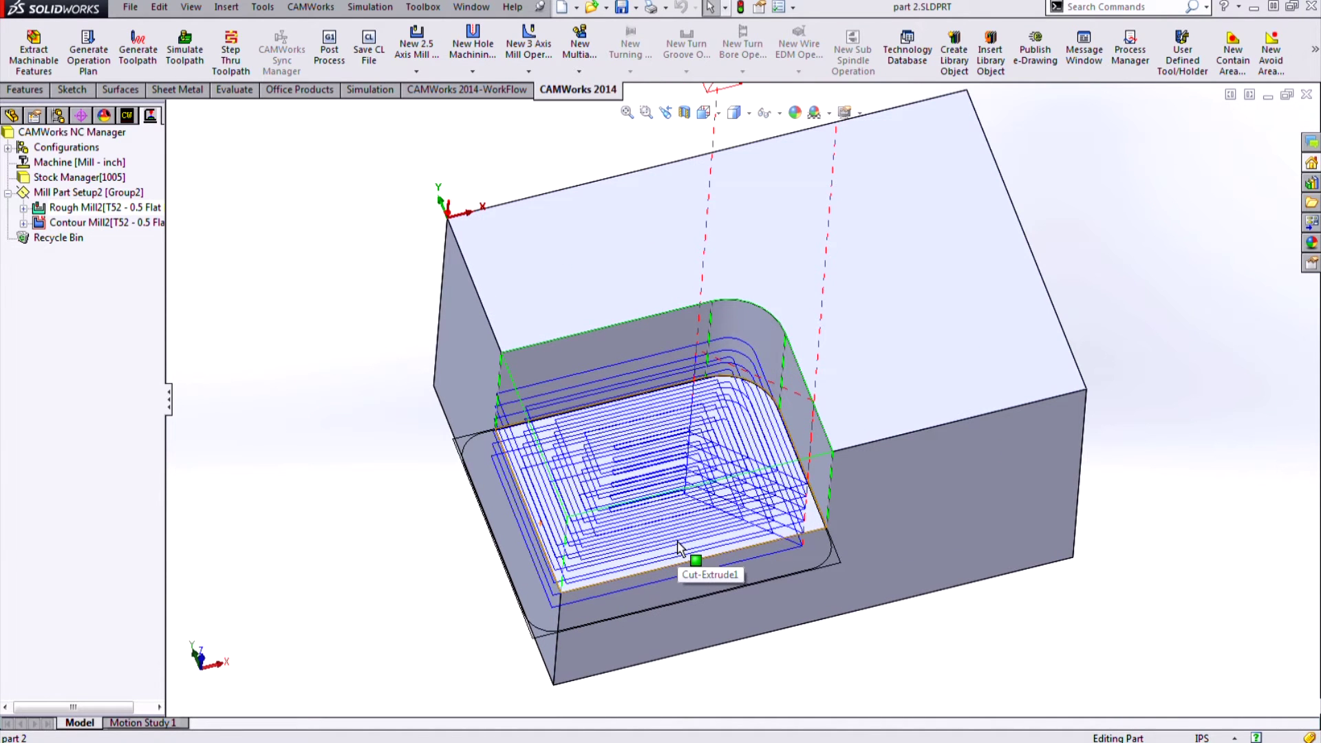
double_click(69, 209)
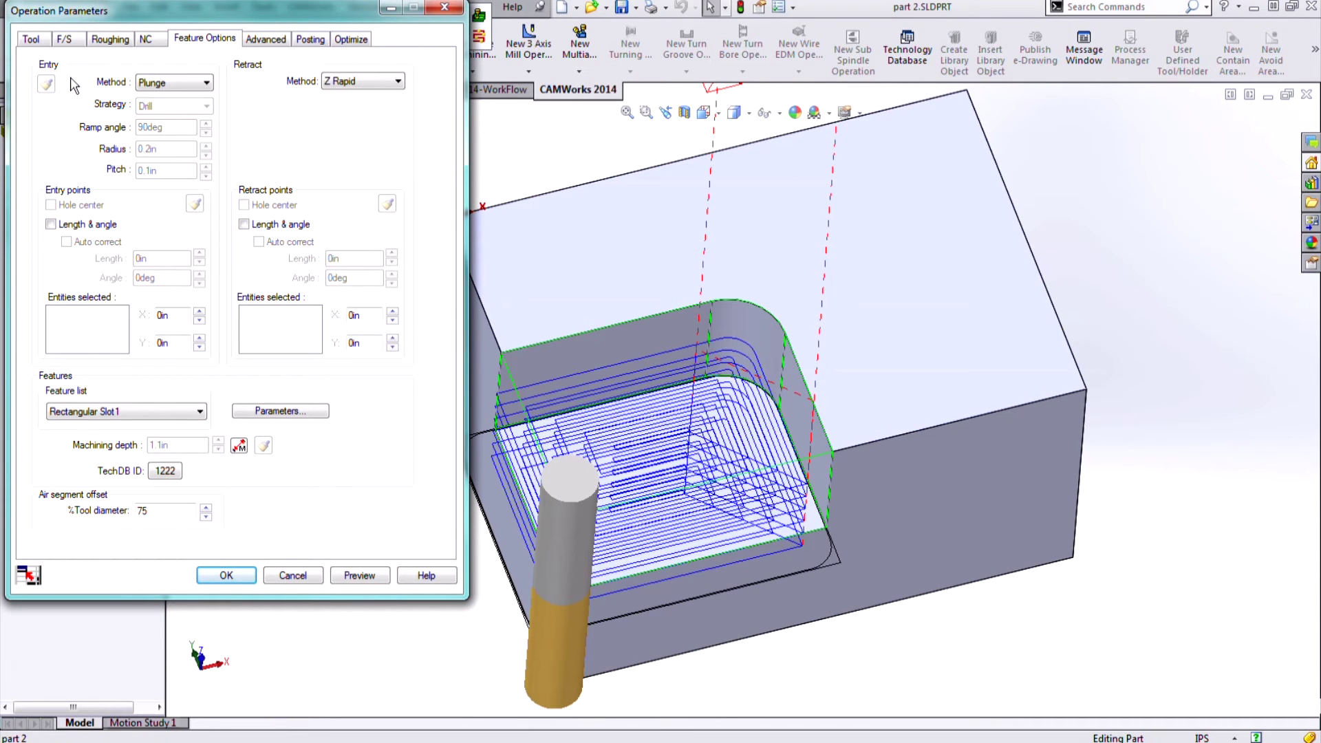
Switch Rough Mill2's roughing pattern from Pocket Out to Pocket In and preview it
left_click(32, 40)
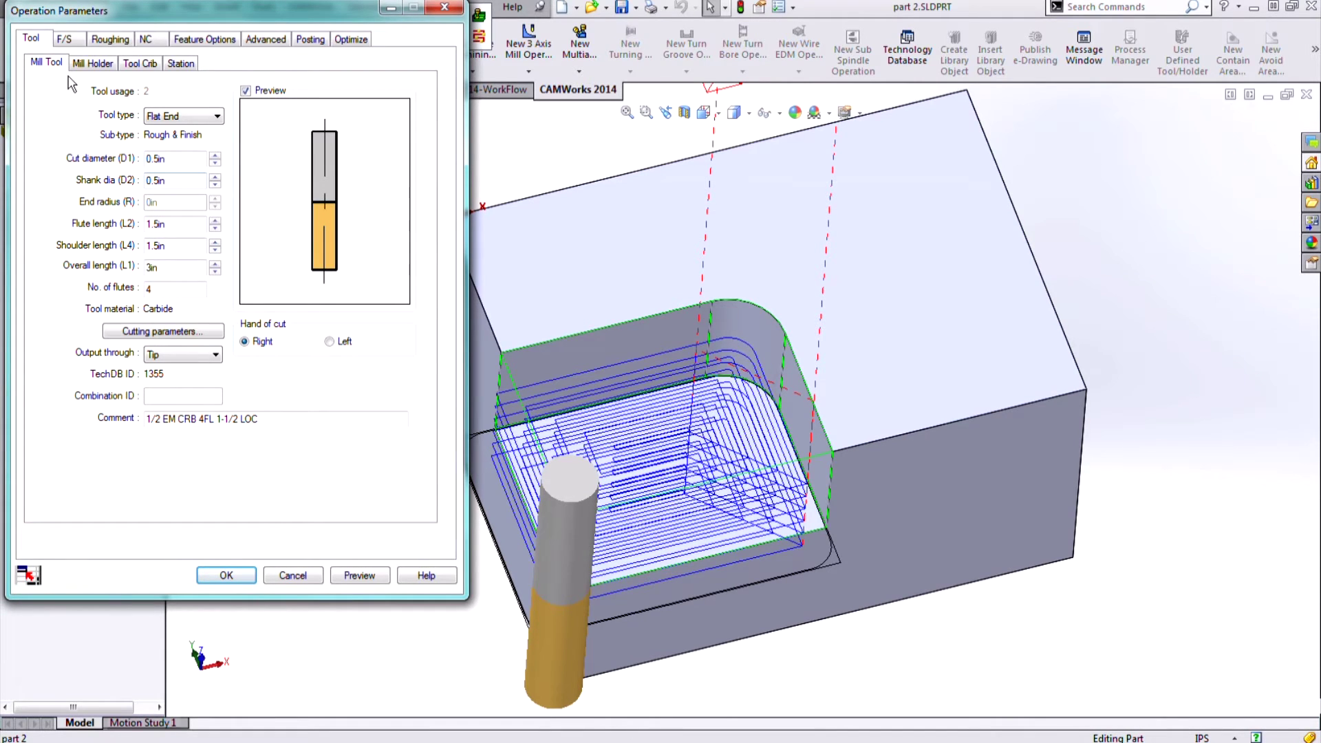
left_click(65, 40)
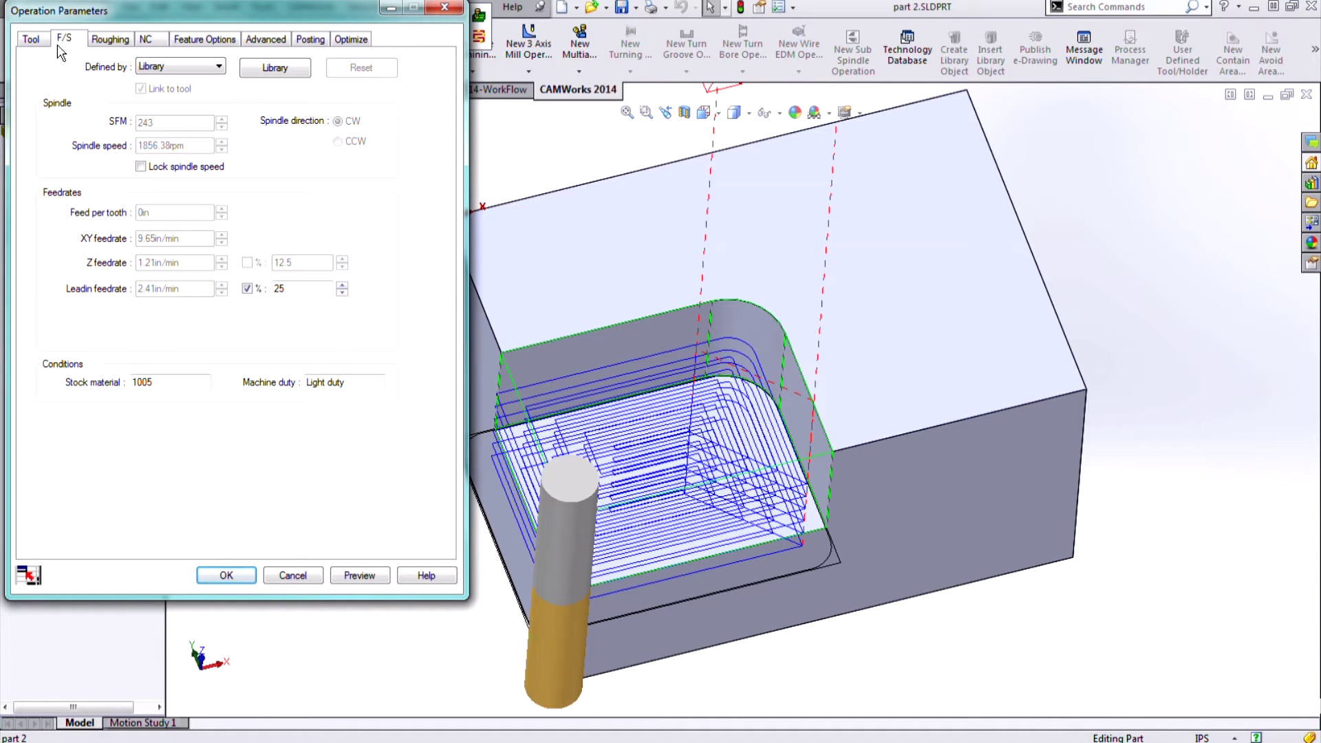
left_click(117, 46)
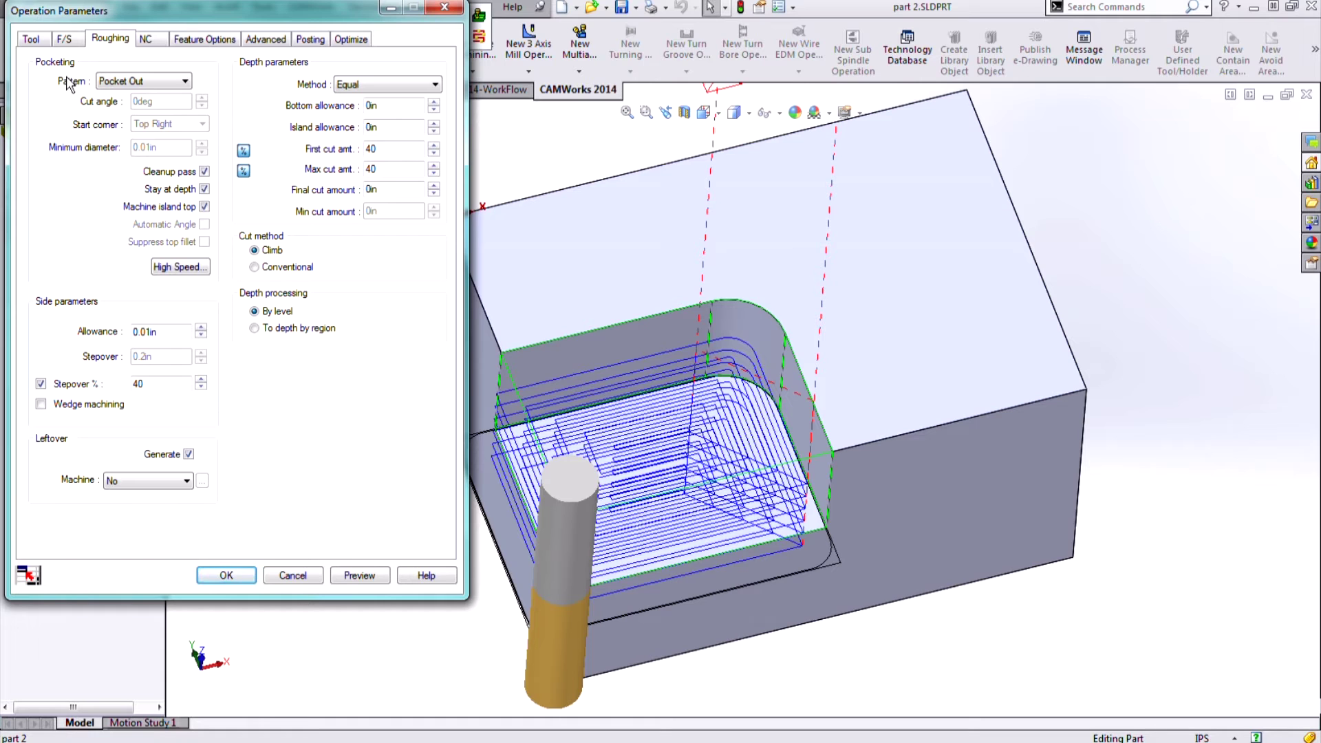
left_click(178, 83)
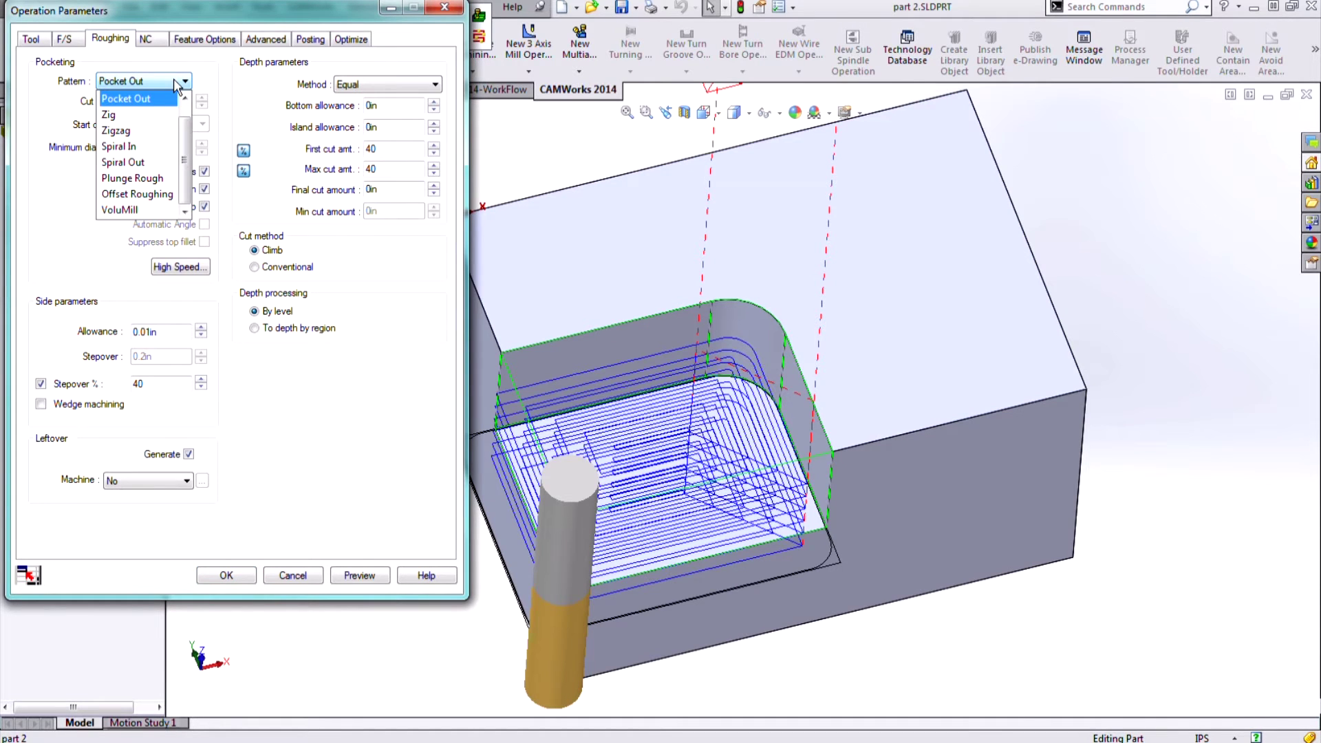
left_click(185, 98)
left_click(144, 98)
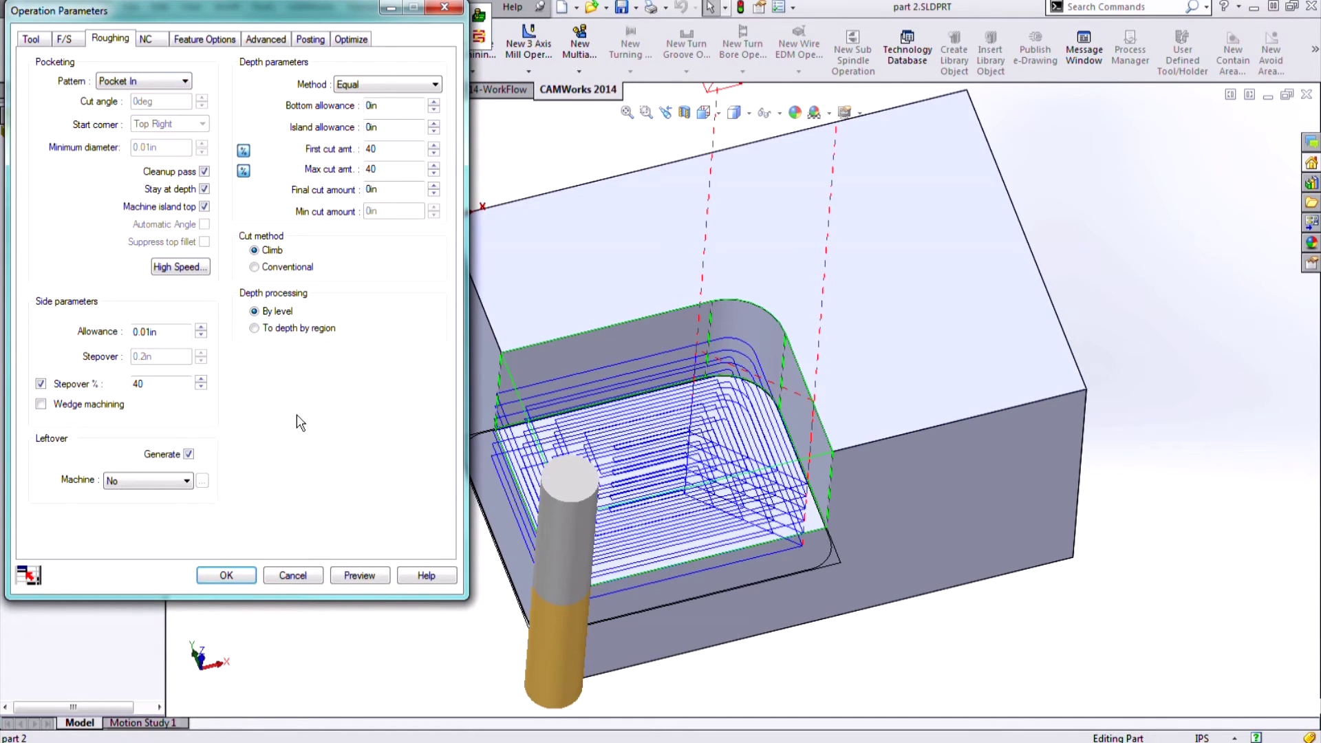
left_click(365, 578)
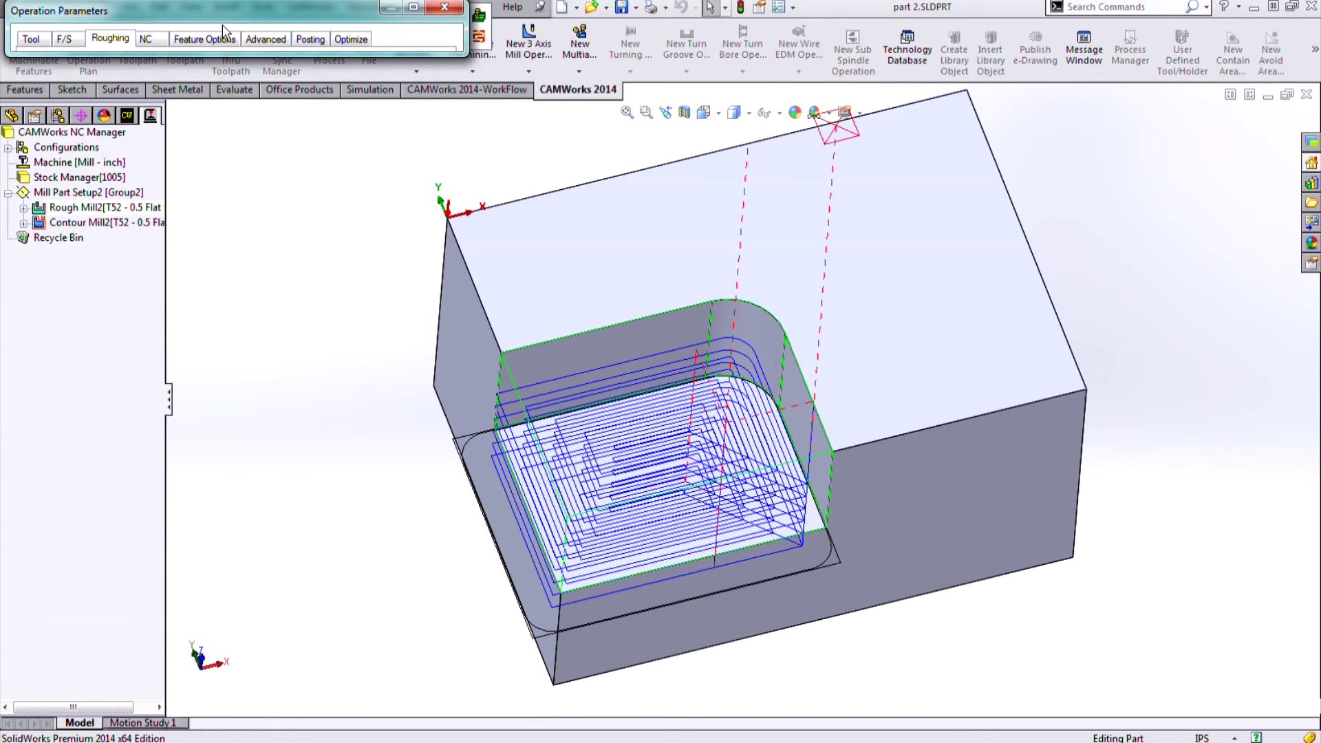
Set the air segment offset to 55% of tool diameter and inspect the pocket preview
mouse_move(213, 15)
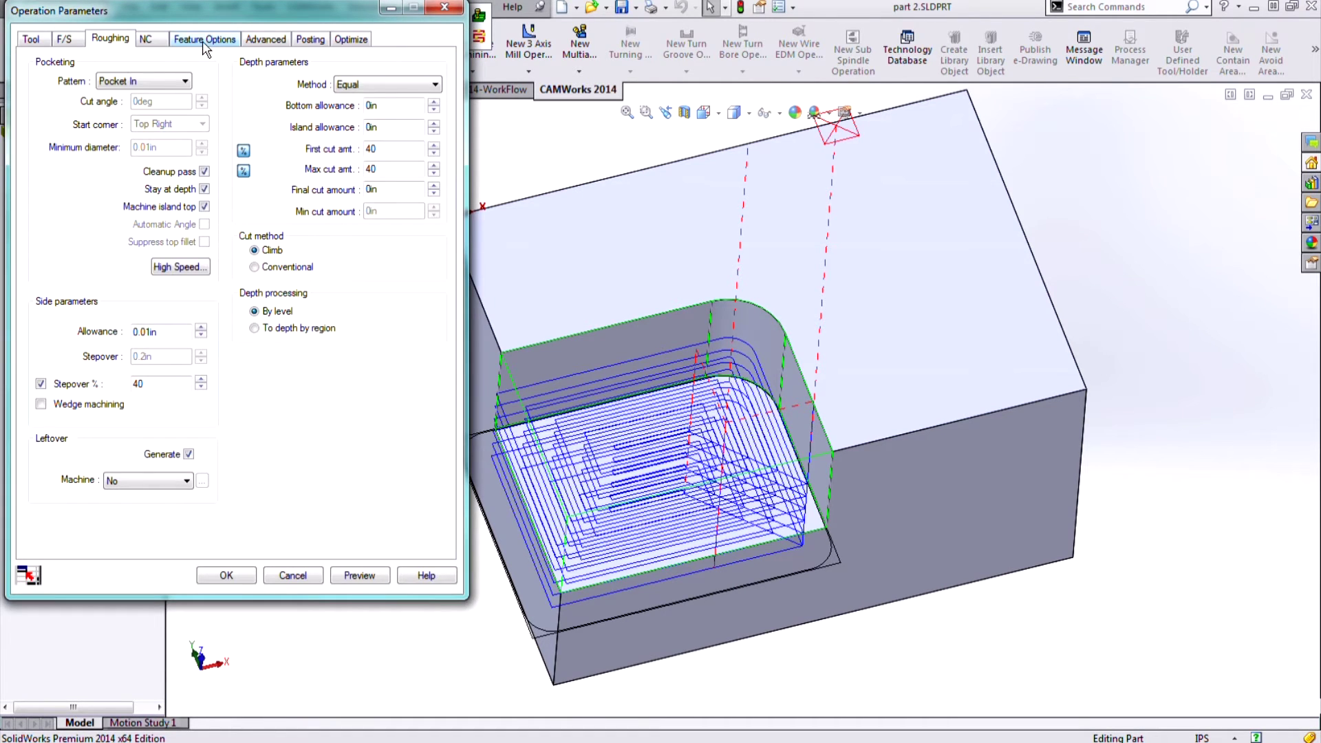
left_click(204, 40)
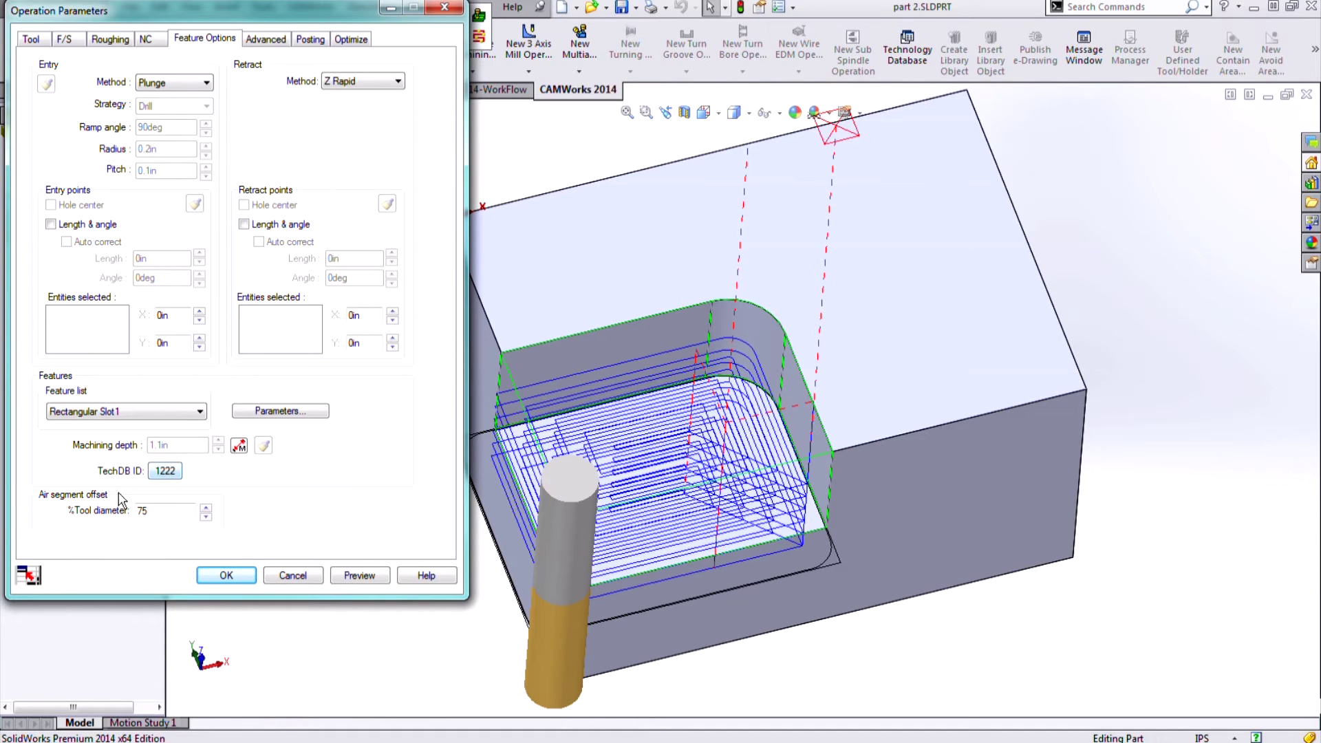
left_click(158, 512)
type("55")
middle_click_drag(716, 571, 721, 661)
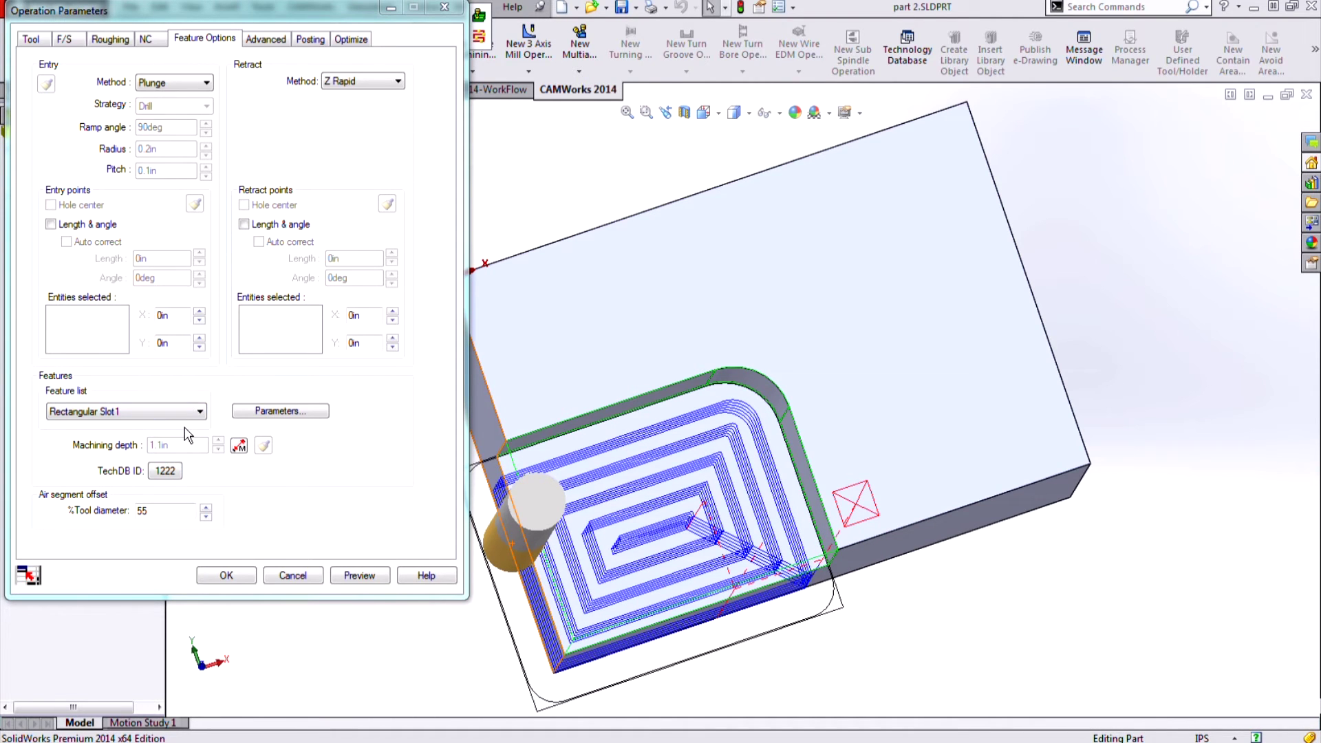
key("f")
middle_click_drag(592, 573, 585, 486)
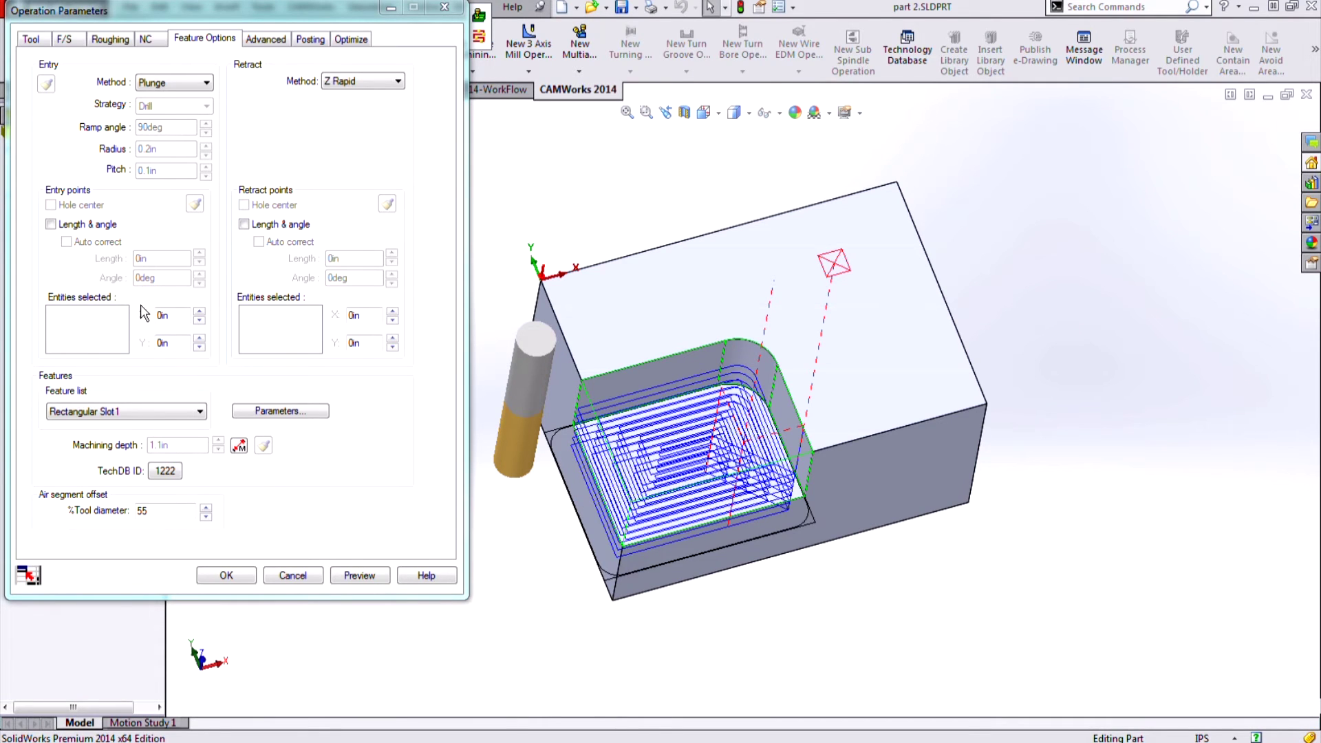
Enable a Length & angle entry with 0.5 in length and auto correct, then preview
left_click(51, 224)
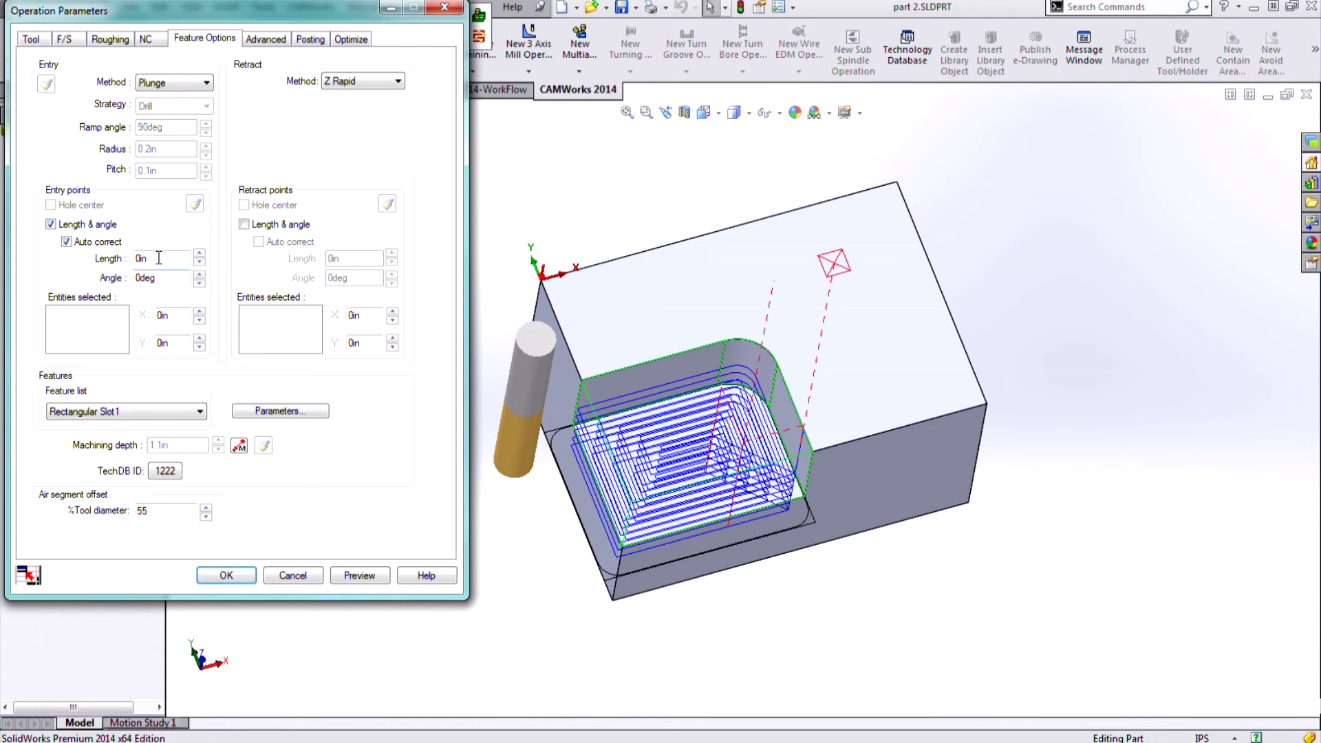
left_click_drag(159, 258, 85, 264)
key("BackSpace")
type(".5")
left_click(354, 575)
Step the tool along the toolpath to check the new lead-in into the pocket
middle_click_drag(498, 560, 544, 310)
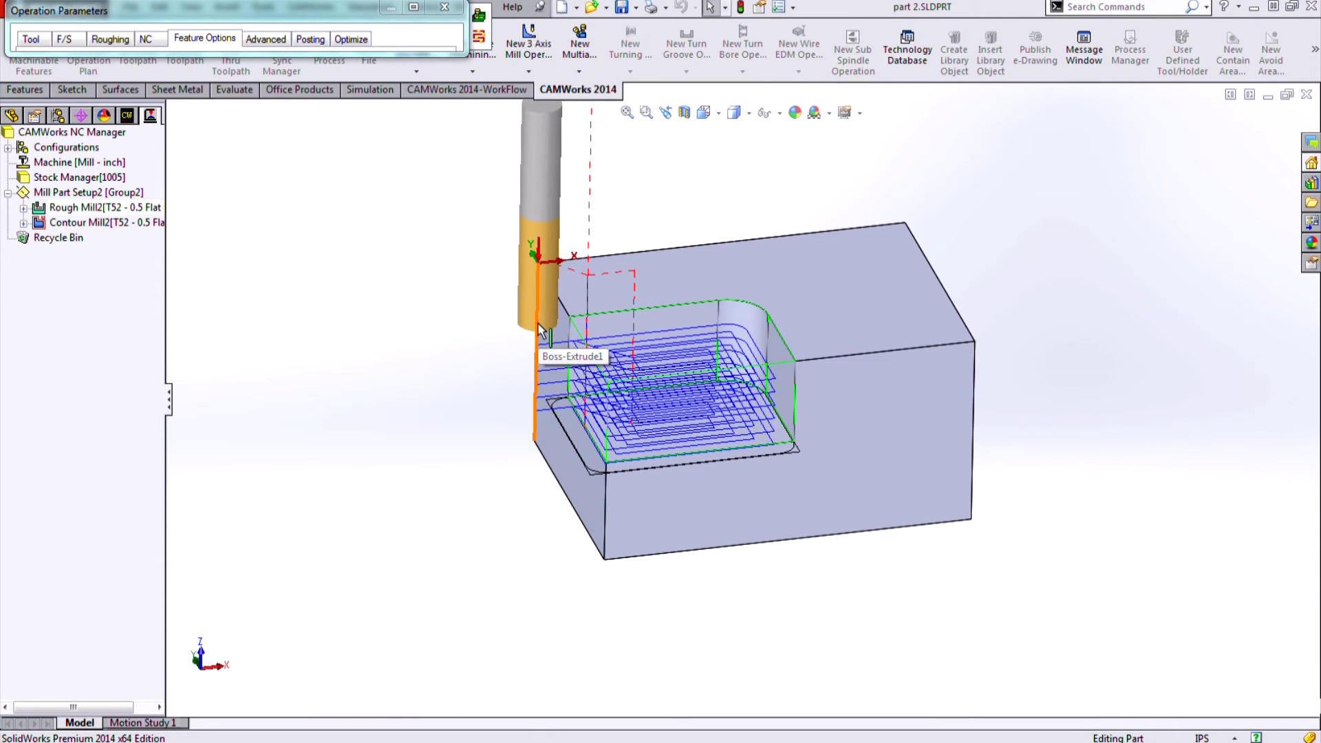
left_click_drag(540, 349, 581, 161)
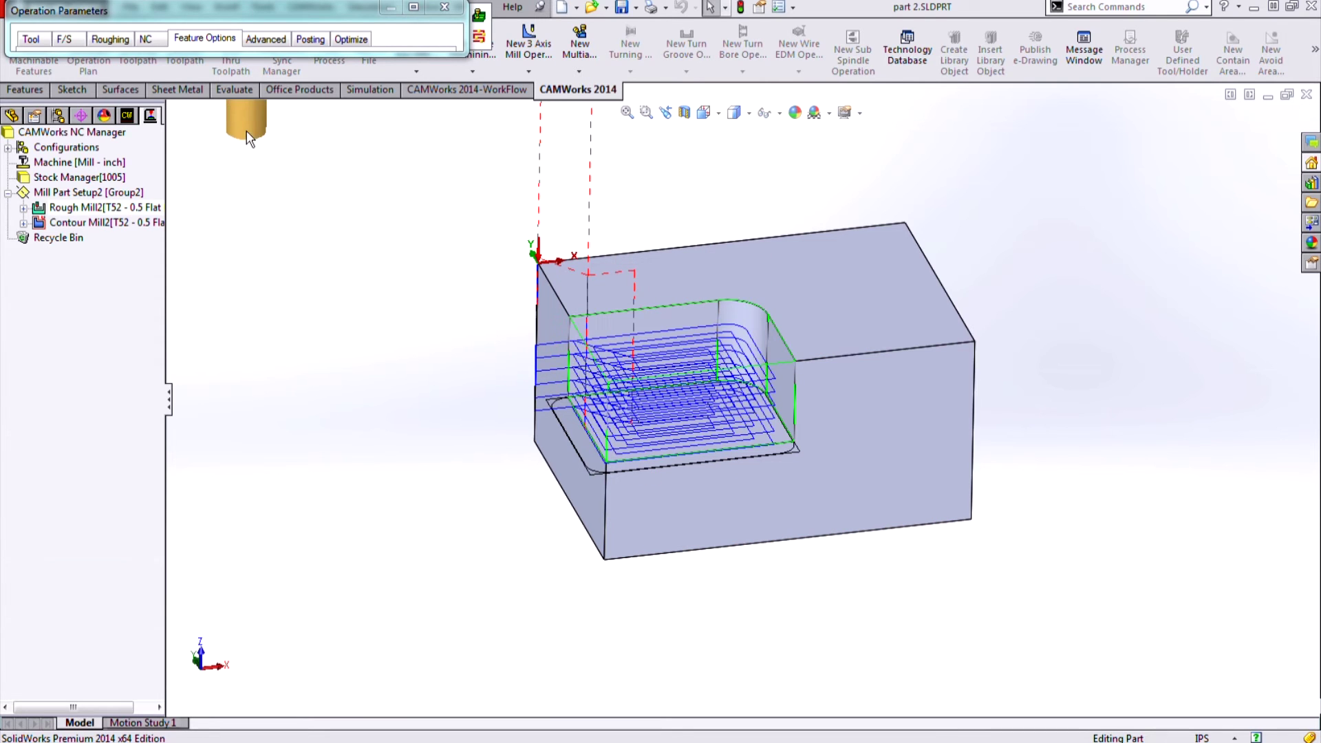
left_click(240, 15)
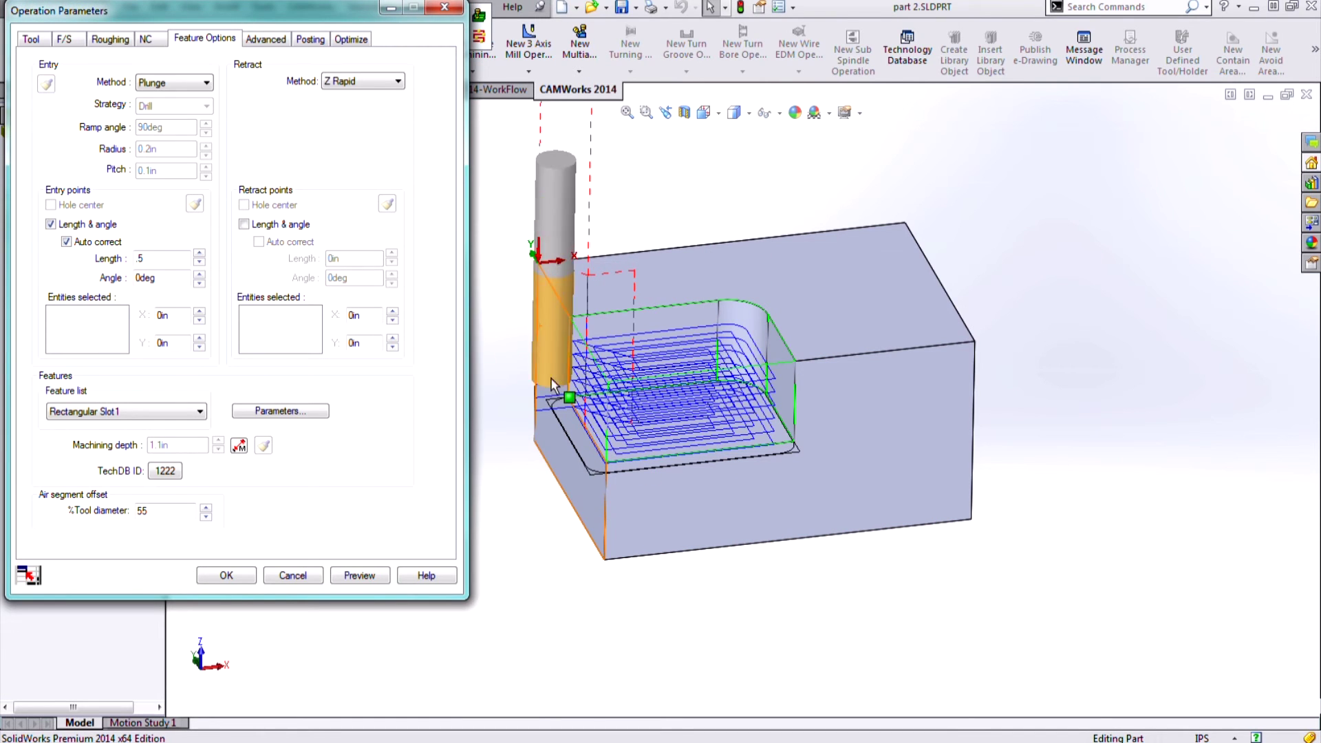
middle_click_drag(592, 585, 565, 561)
left_click_drag(565, 561, 521, 409)
Set Rough Mill2's feed plane to Current Machined Depth, preview, and accept the parameters
left_click(145, 39)
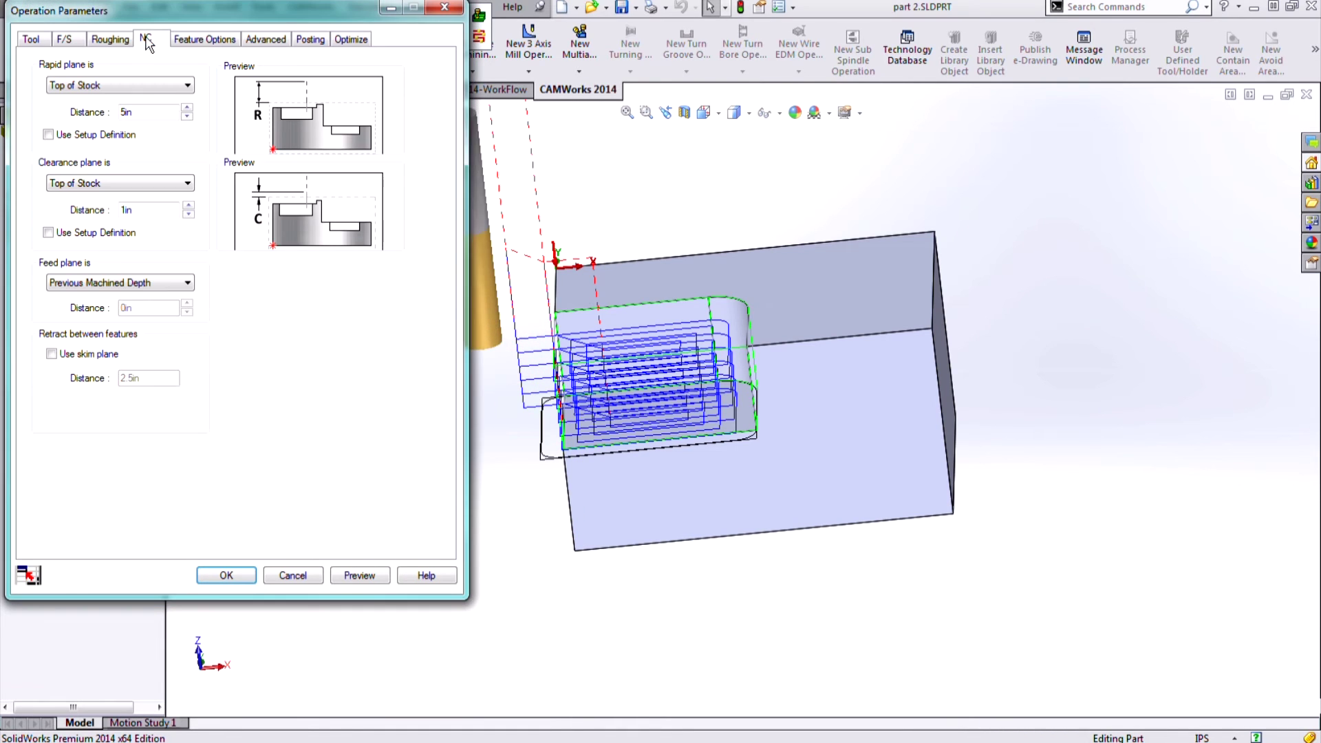
left_click(103, 283)
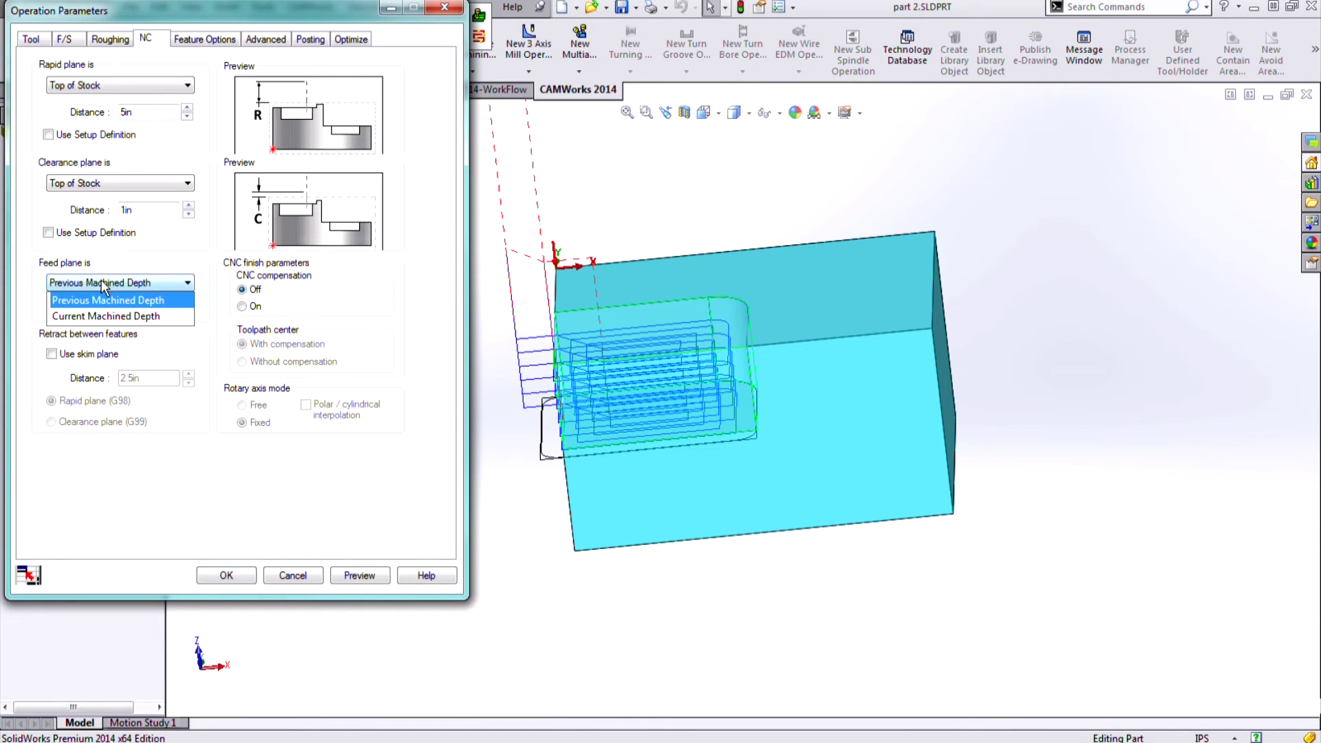
left_click(103, 316)
left_click(361, 578)
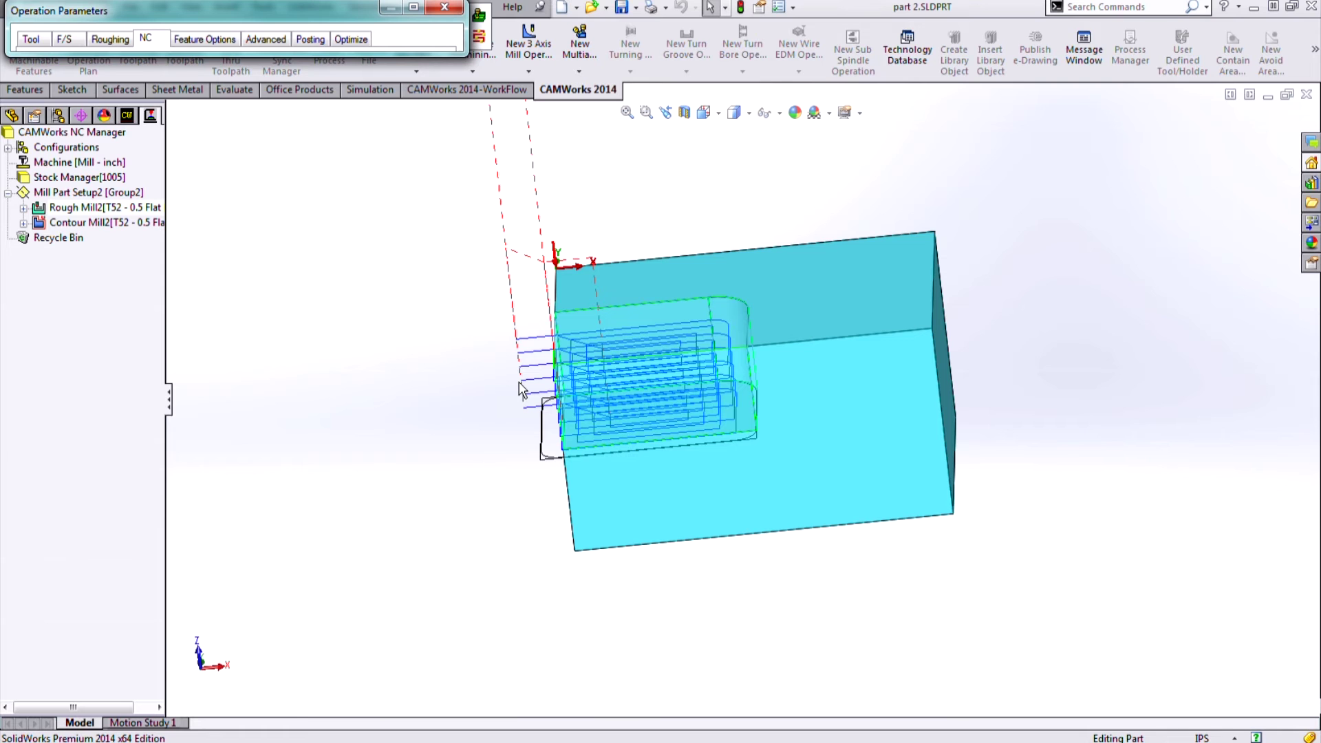
left_click(349, 11)
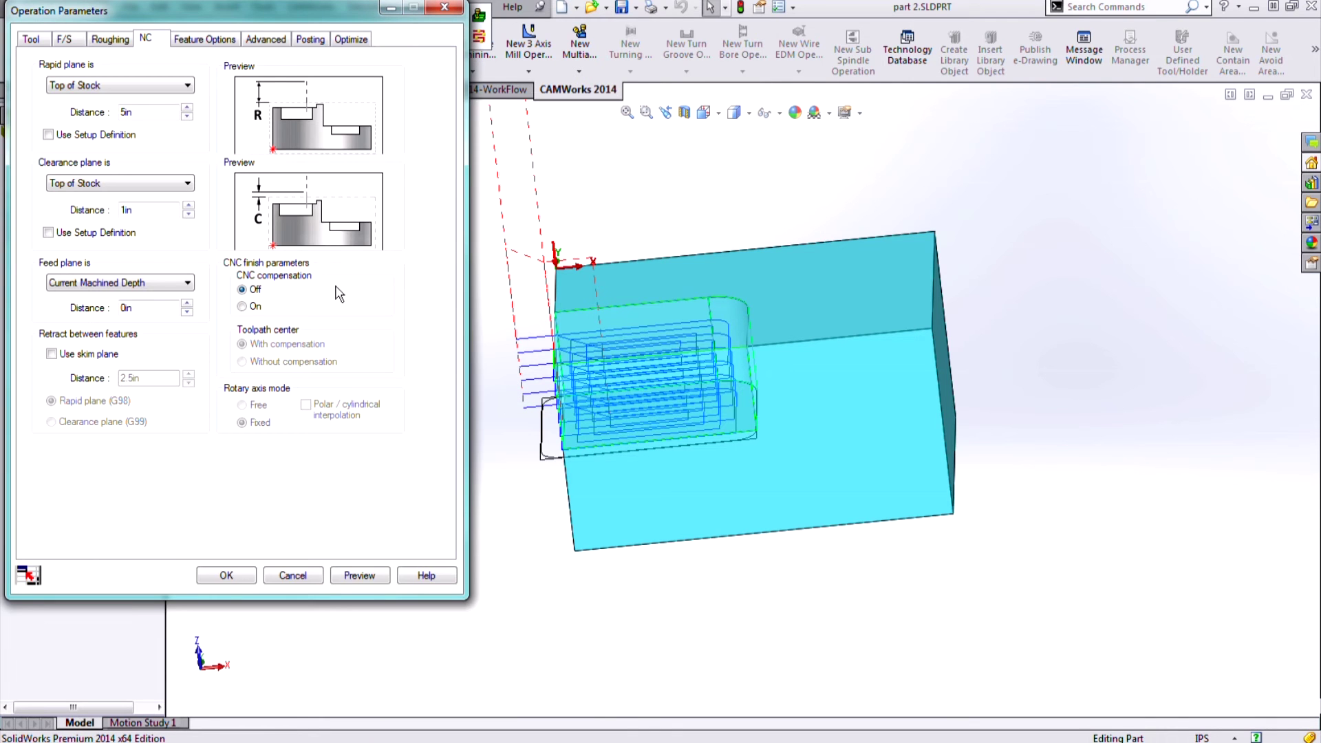
left_click(225, 578)
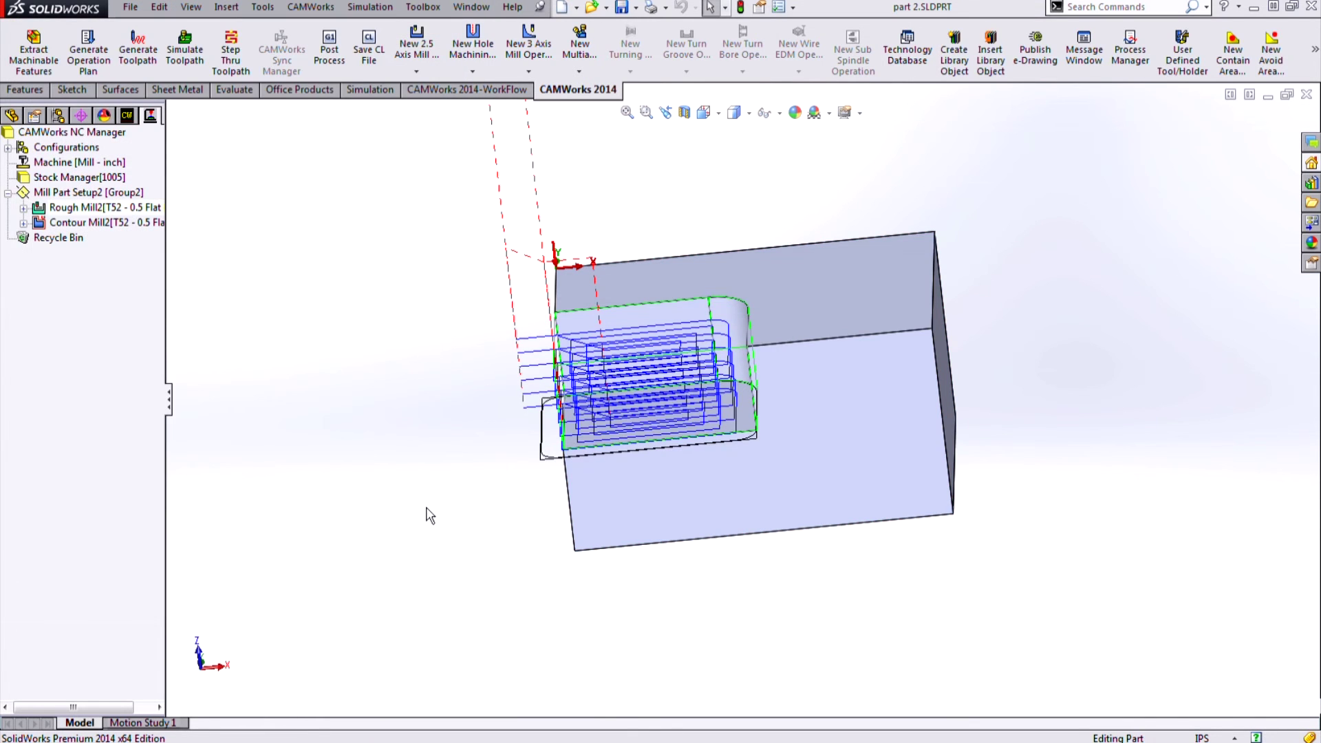
Save Rectangular Slot1's operation plan to the technology database, overwriting the existing condition
middle_click_drag(442, 444, 478, 525)
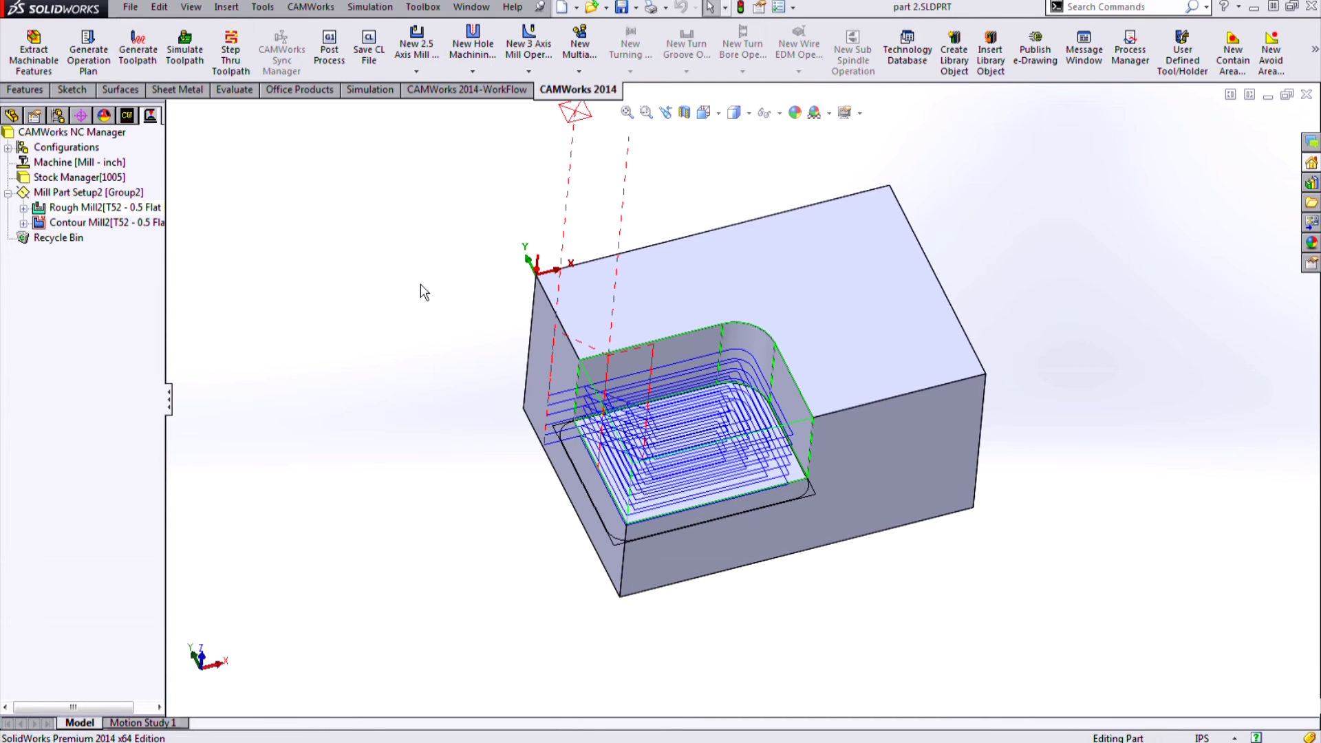
left_click(128, 116)
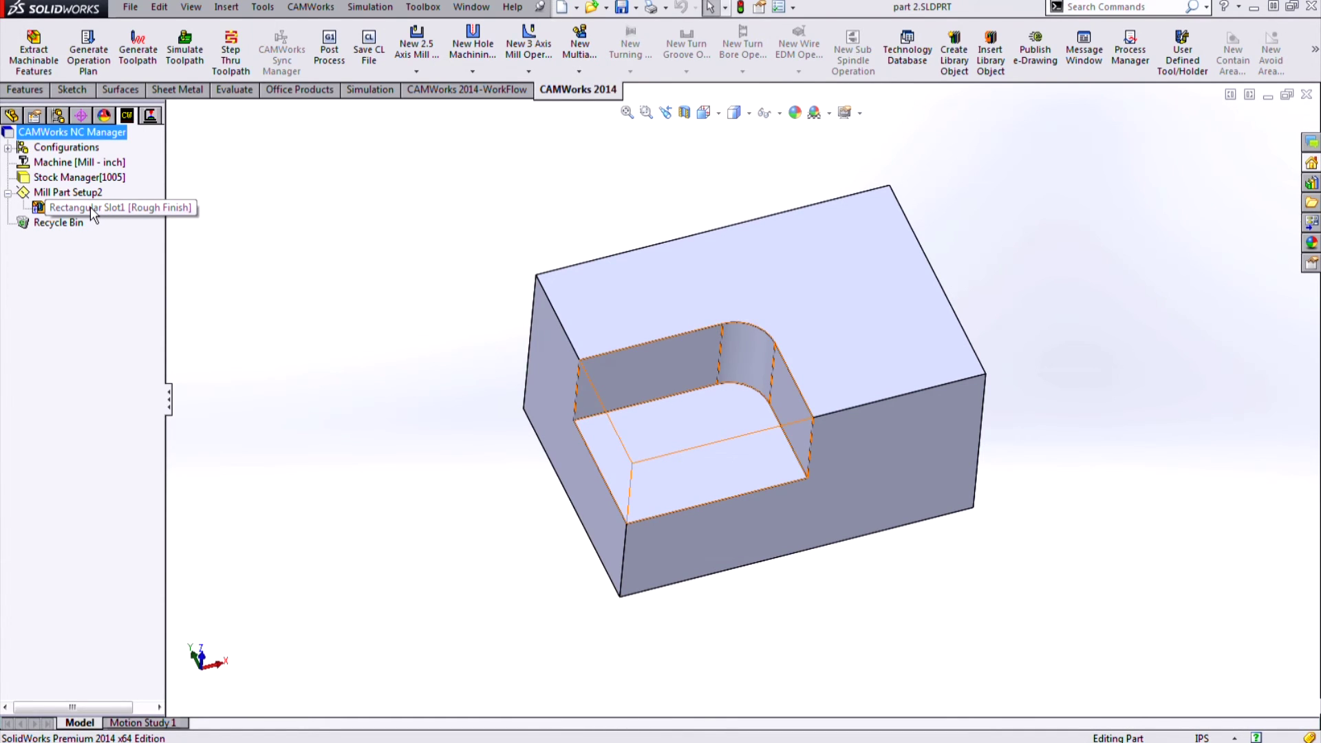
right_click(90, 206)
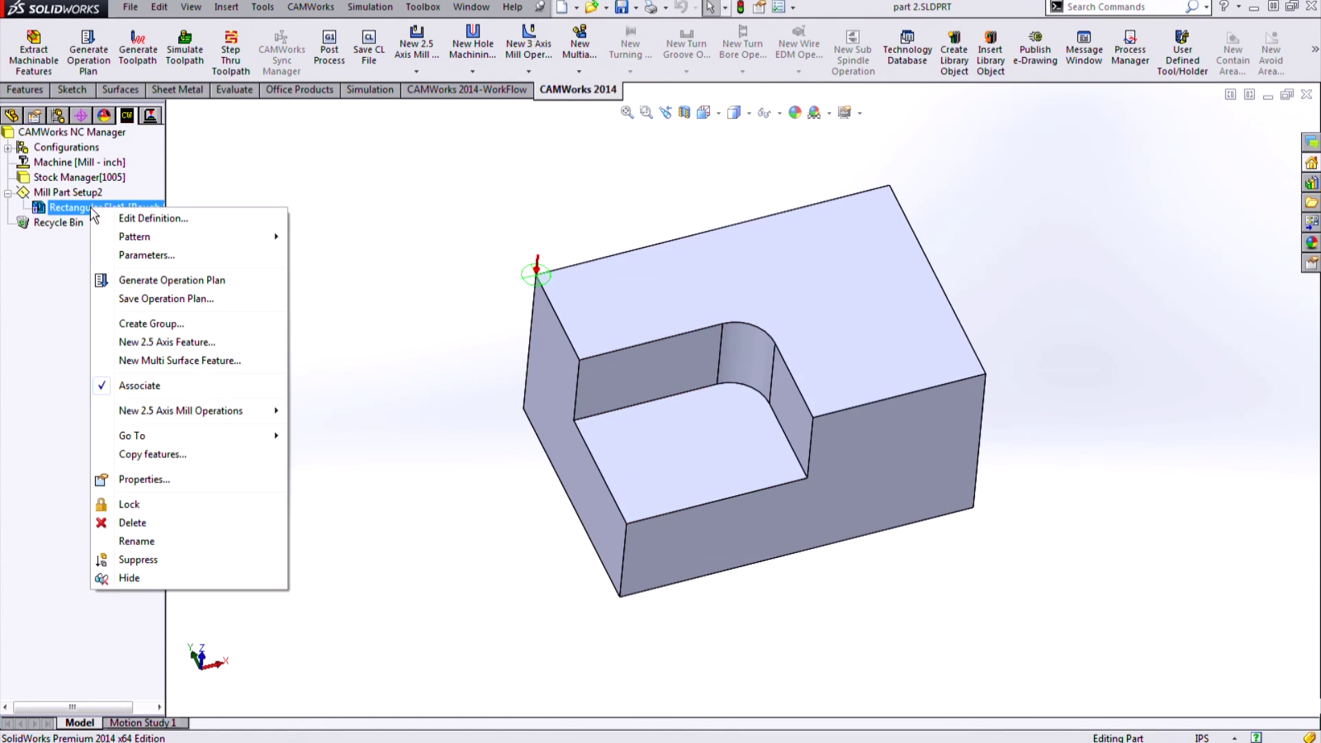
left_click(136, 299)
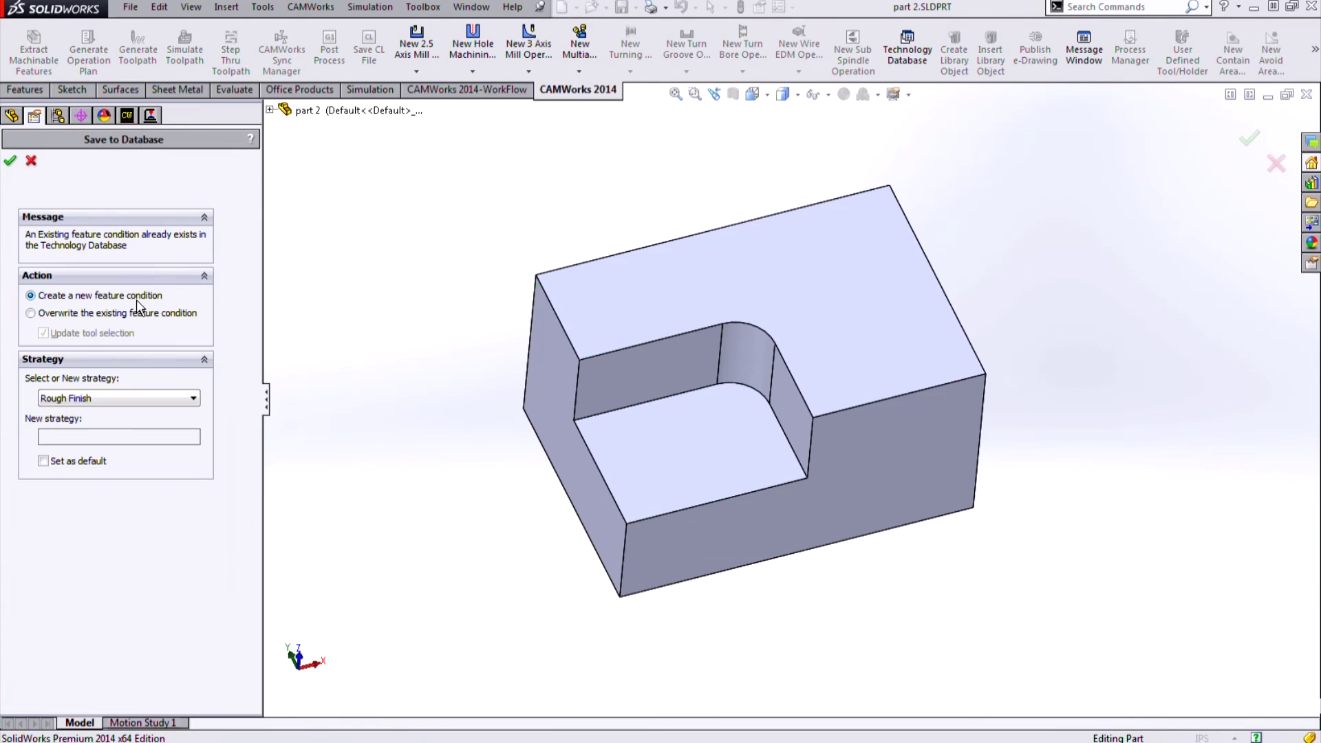
left_click(69, 313)
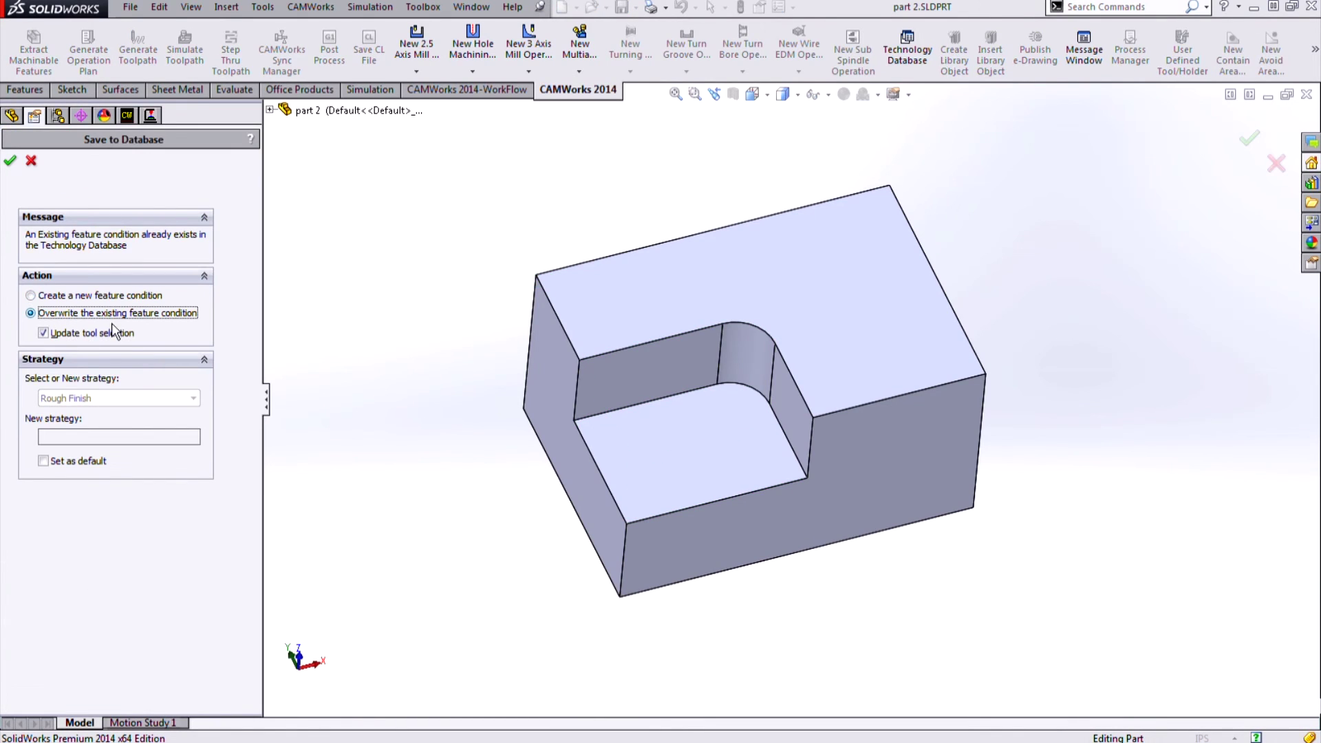
left_click(10, 161)
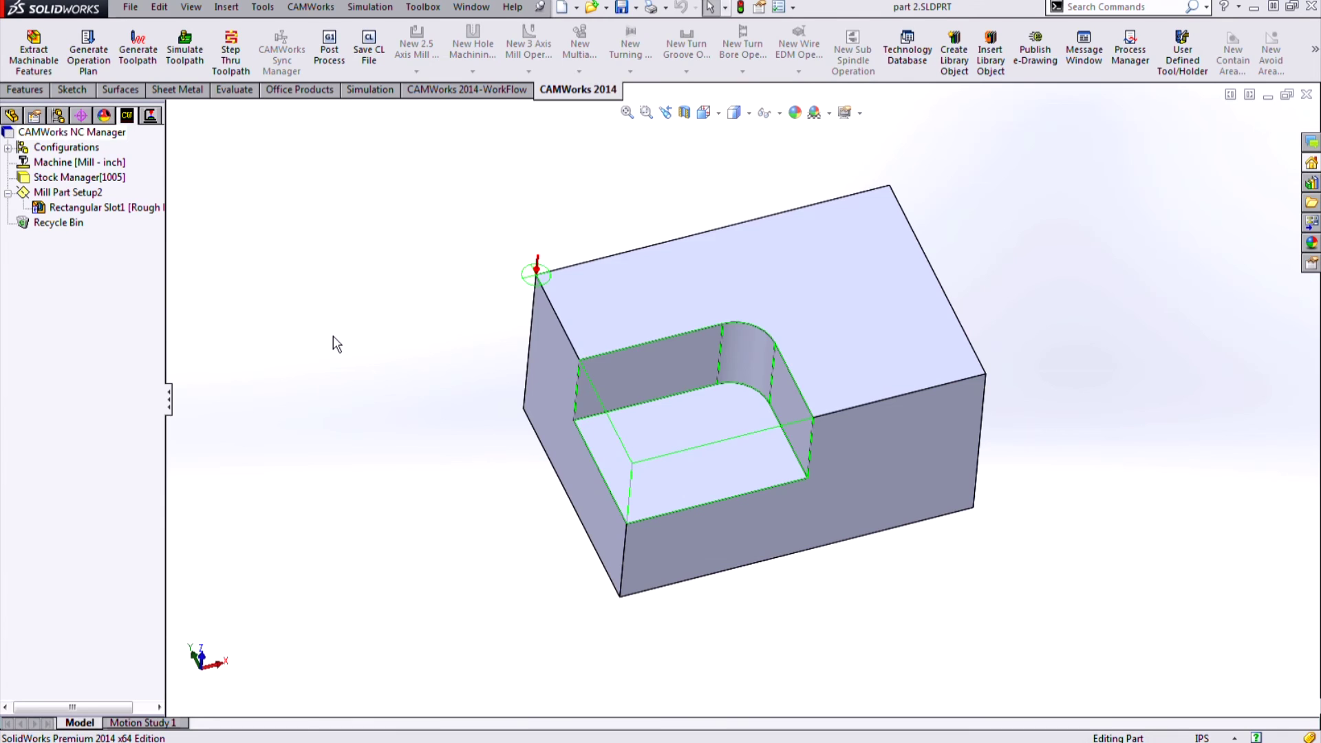
key("ctrl+Tab")
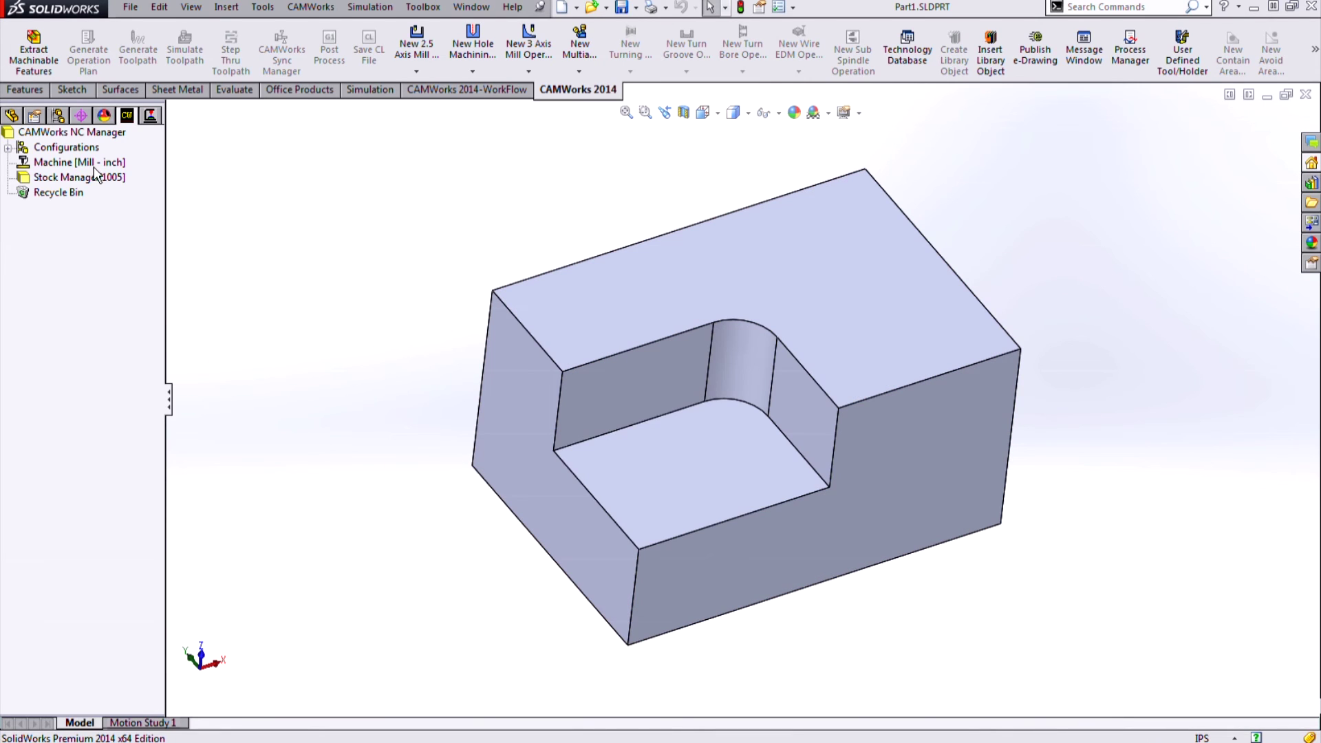
On Part1, extract machinable features, generate the operation plan, and generate toolpaths from the database
left_click(43, 48)
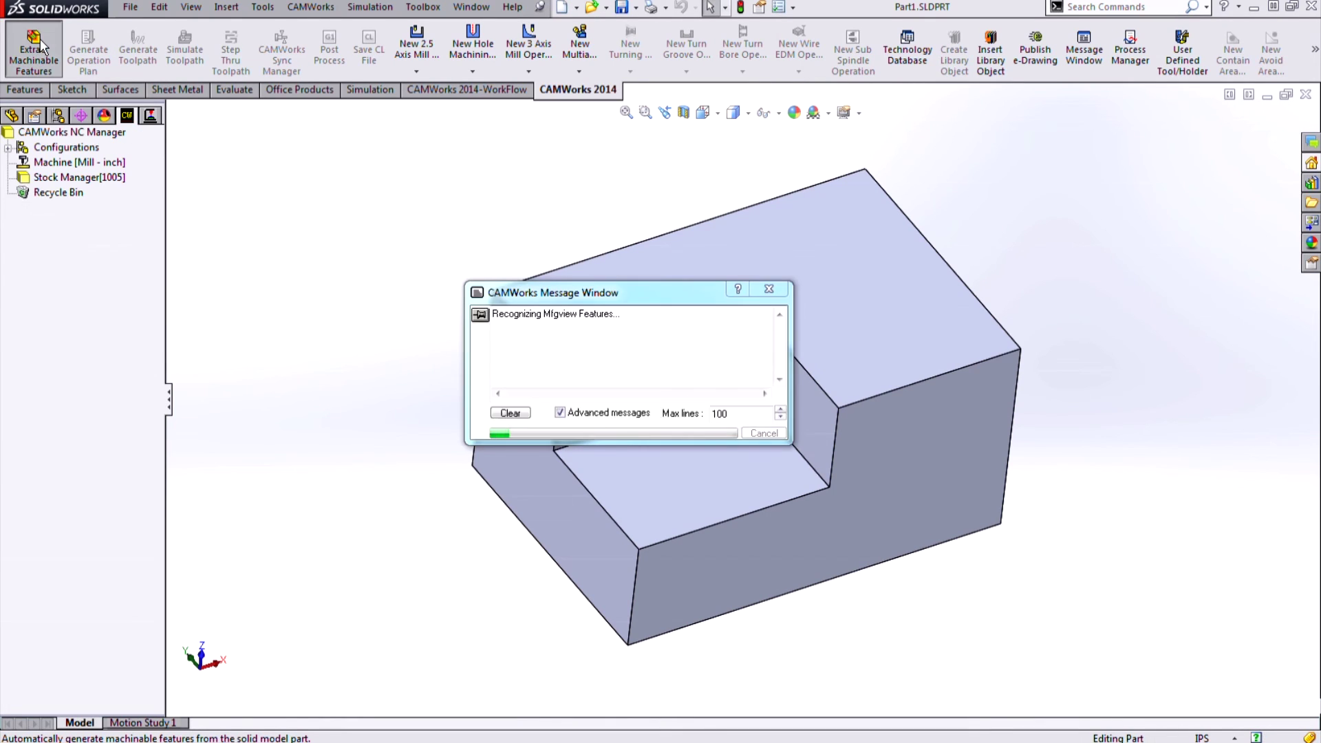
left_click(102, 57)
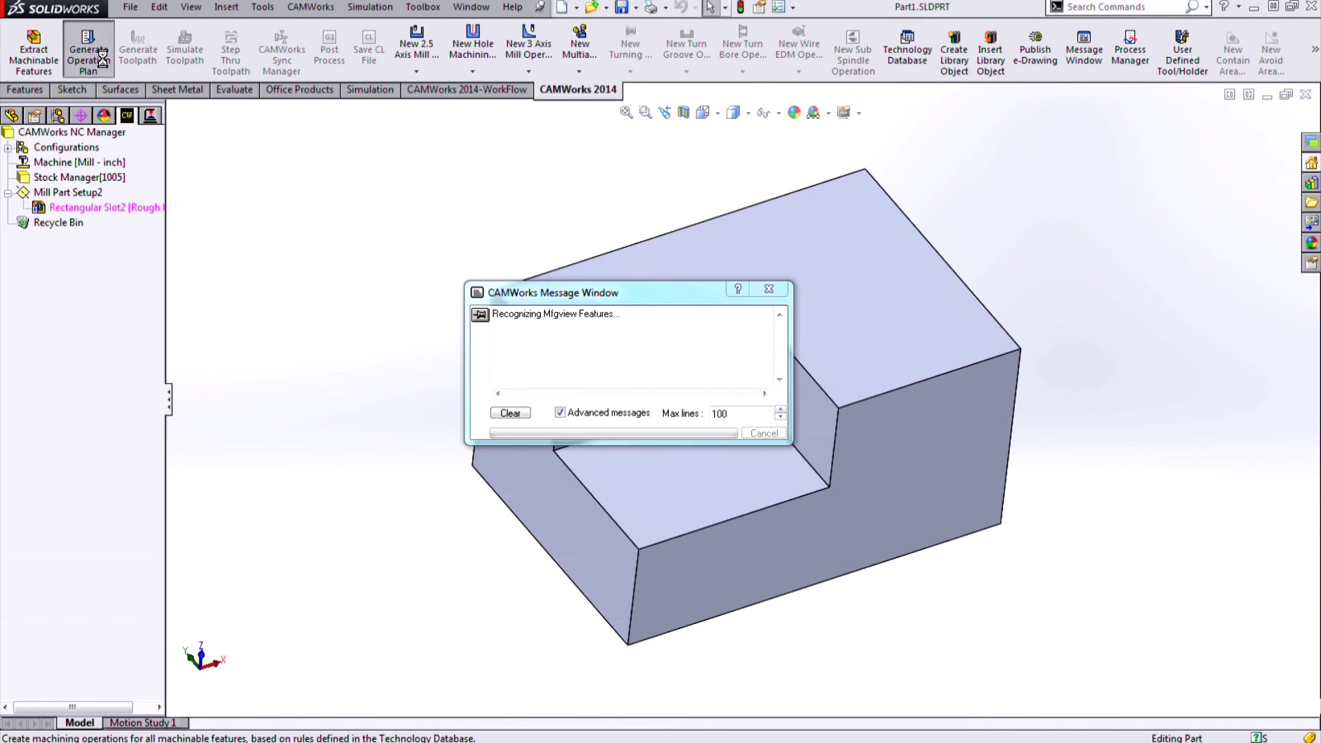
left_click(138, 49)
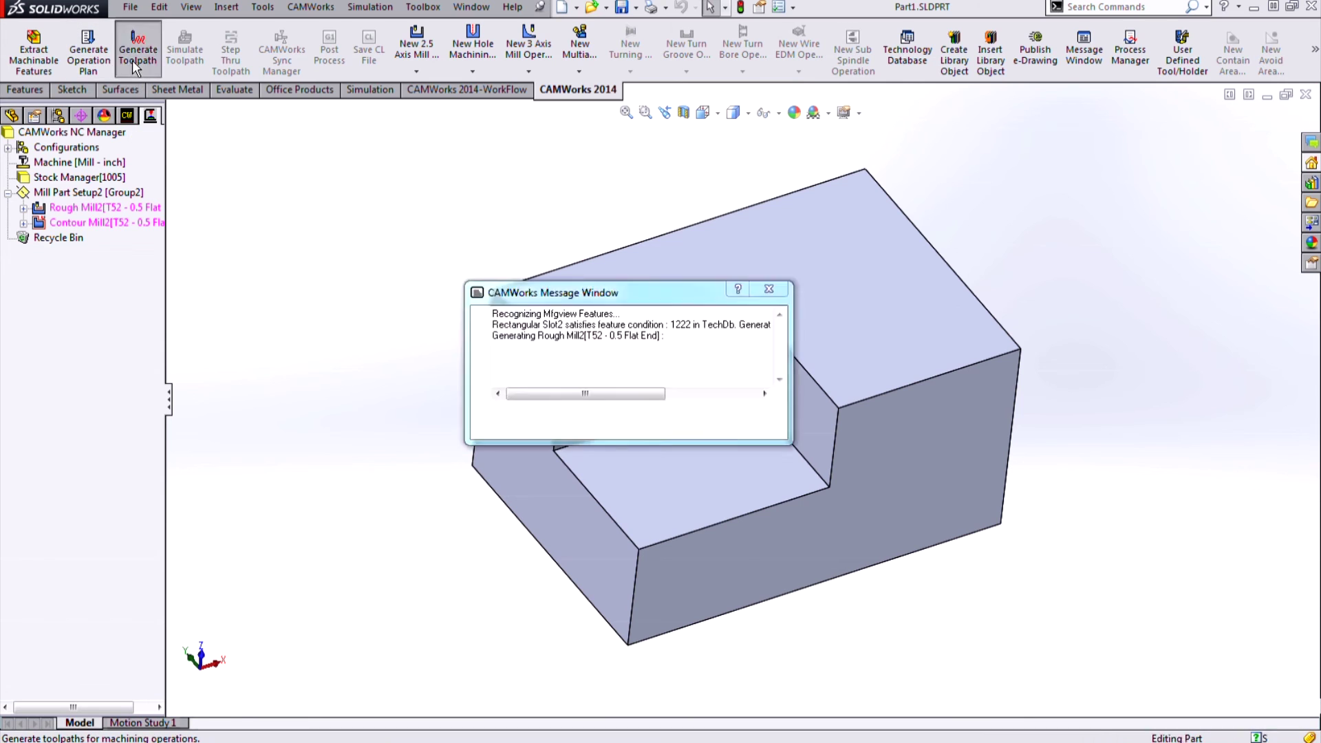
Show the Rough Mill2 toolpath in the slot and orbit to a near-front view
left_click(112, 207)
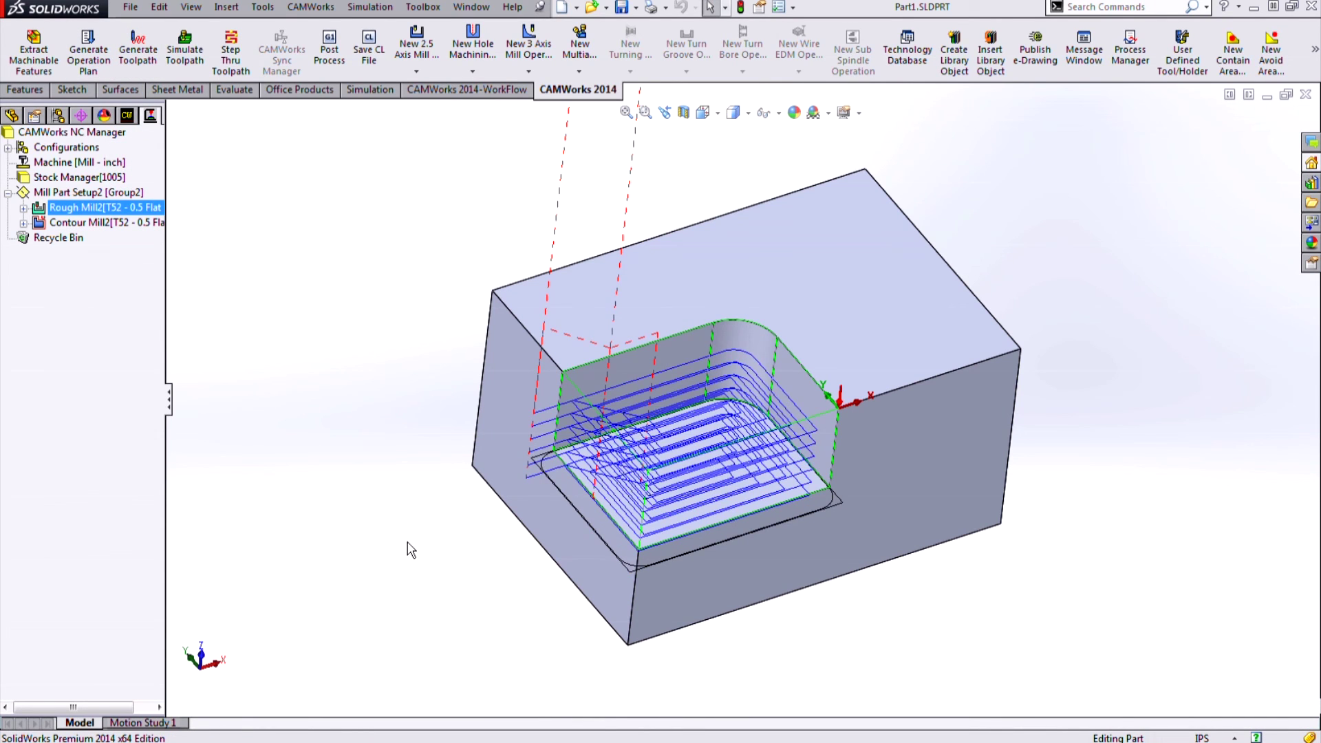
left_click(431, 547)
middle_click_drag(427, 475, 371, 614)
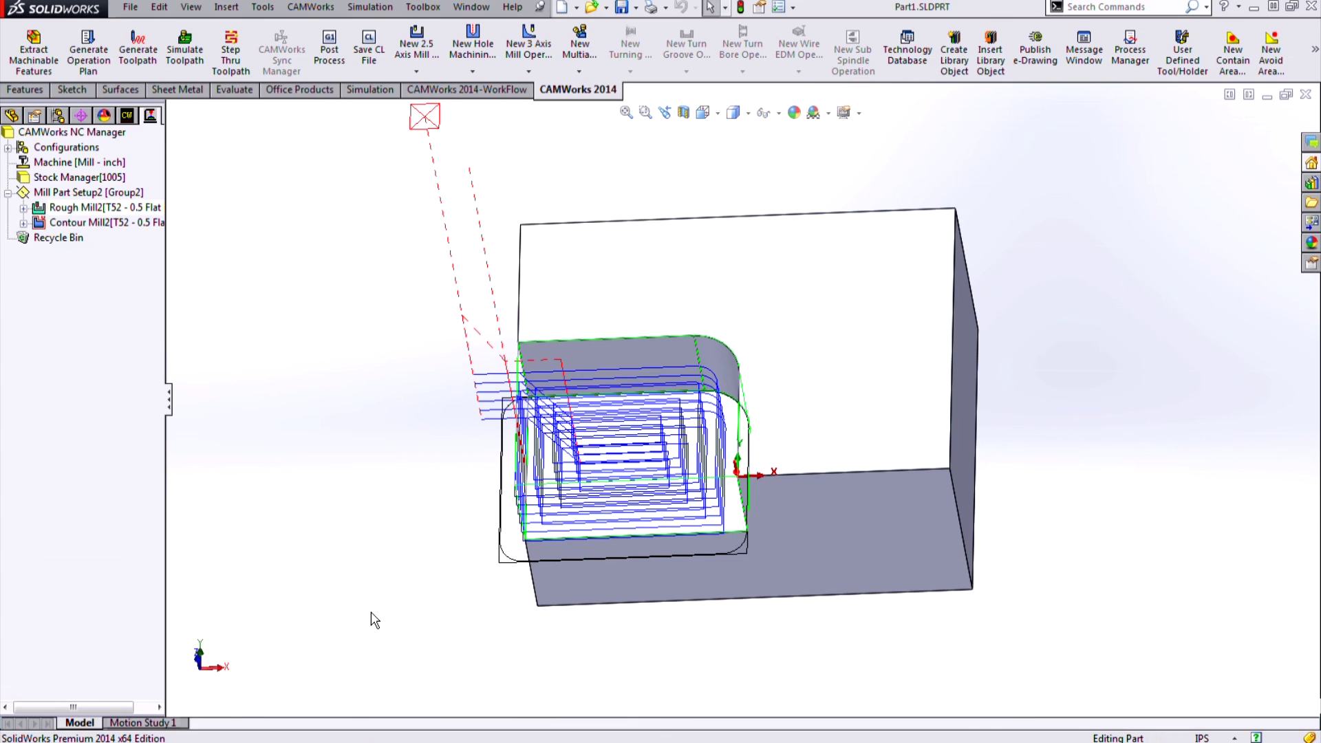